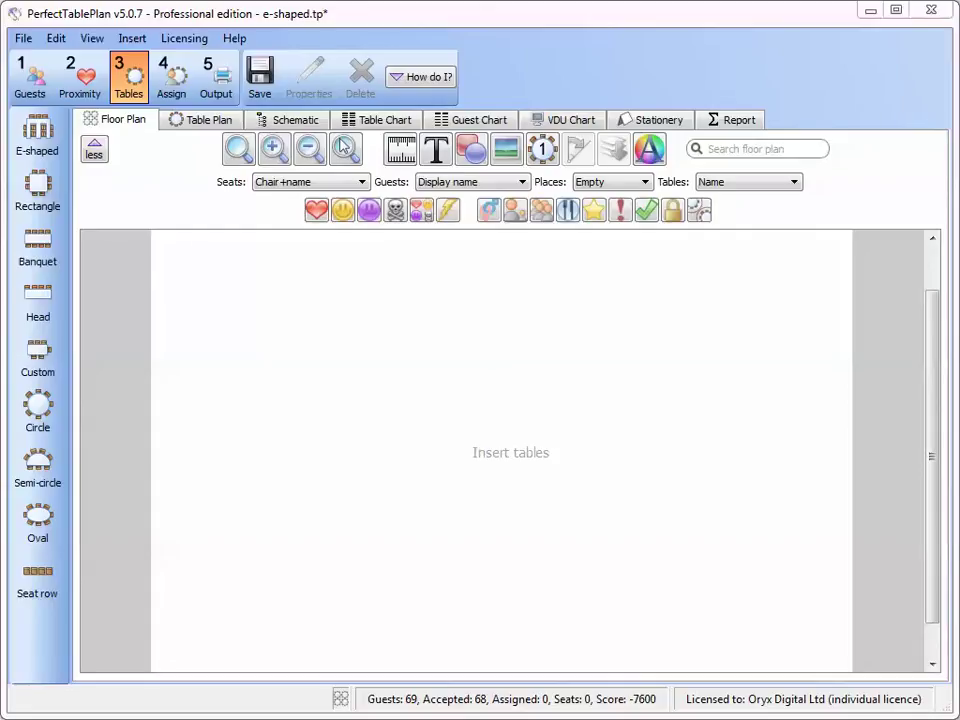
Start inserting an E-shaped table and set its top section to 11 seats across.
{"action": "left_click", "coordinate": [41, 128]}
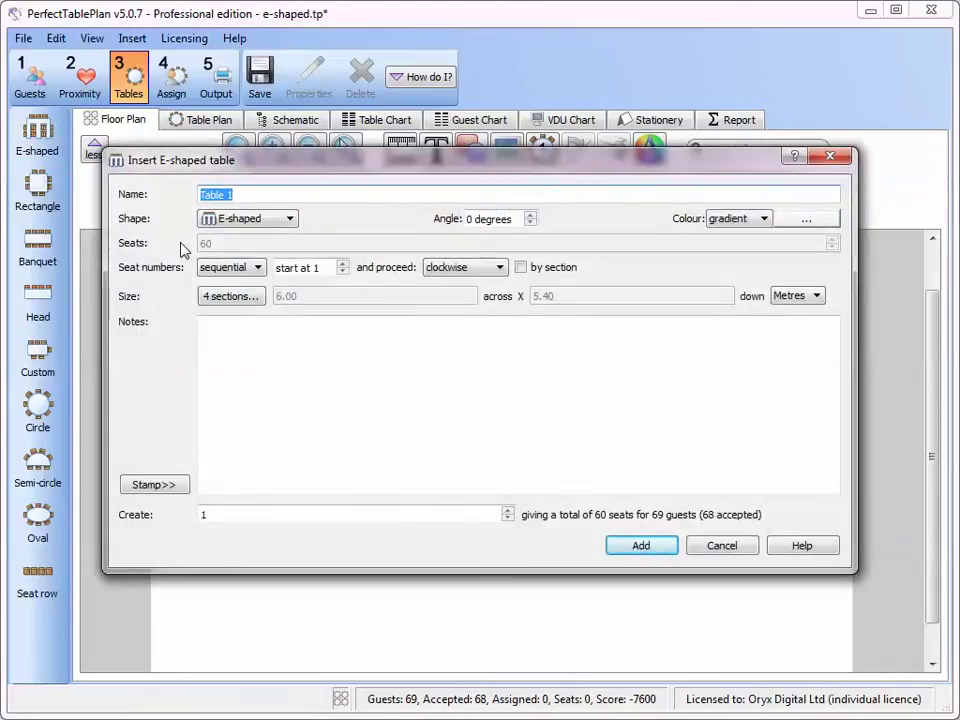
{"action": "left_click", "coordinate": [231, 297]}
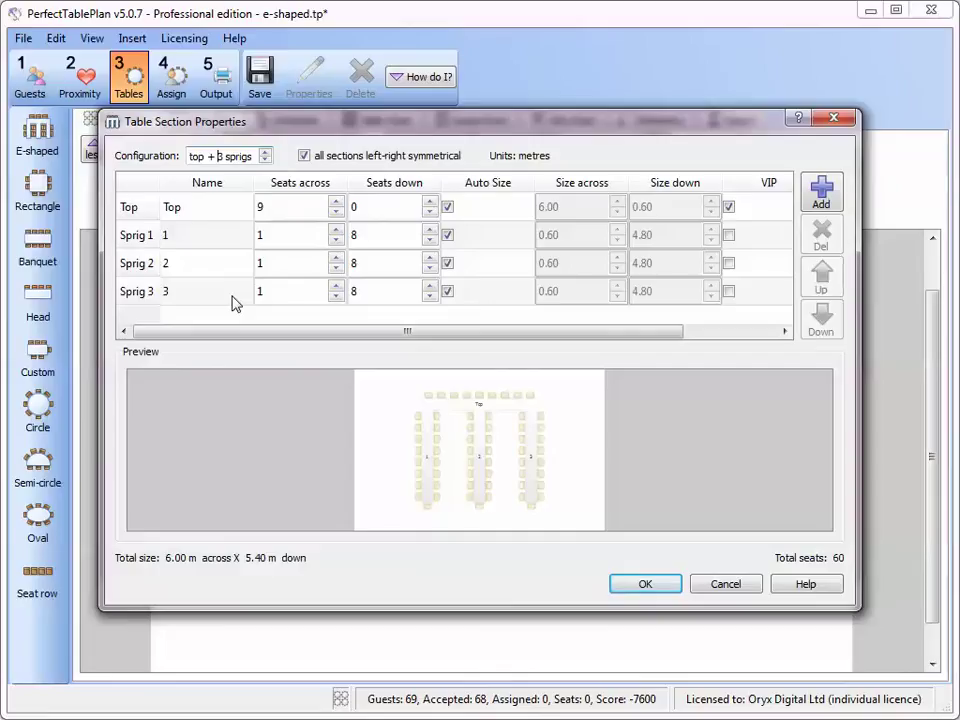
{"action": "left_click", "coordinate": [274, 207]}
{"action": "type", "text": "11"}
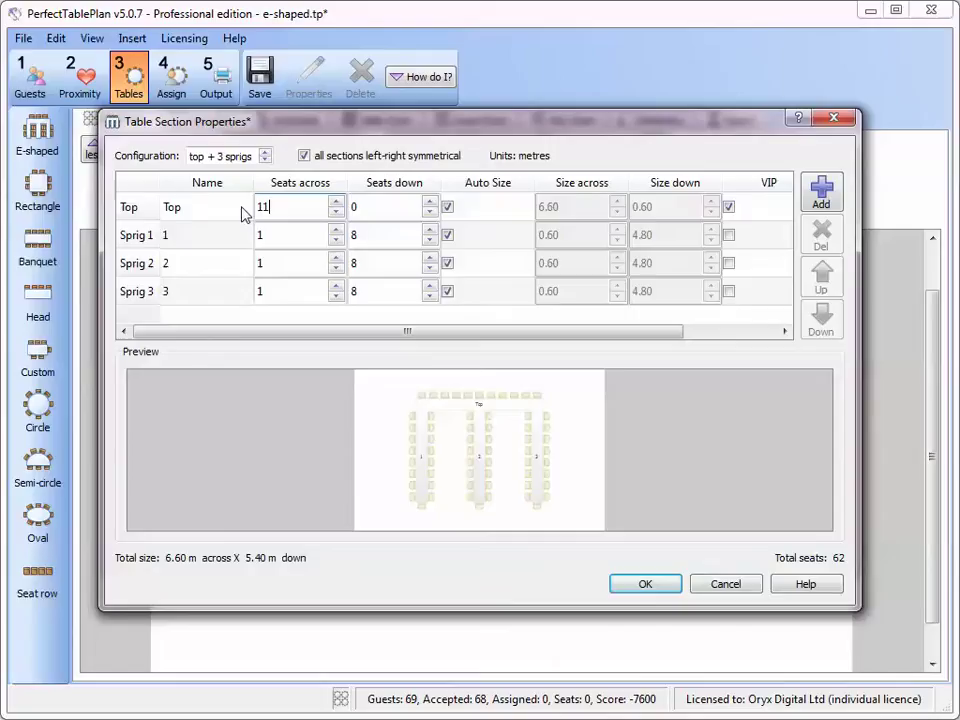
Set sprigs 1 and 3 to 10 seats down, and sprig 2 to 7 seats down and 0 across.
{"action": "double_click", "coordinate": [394, 235]}
{"action": "type", "text": "10"}
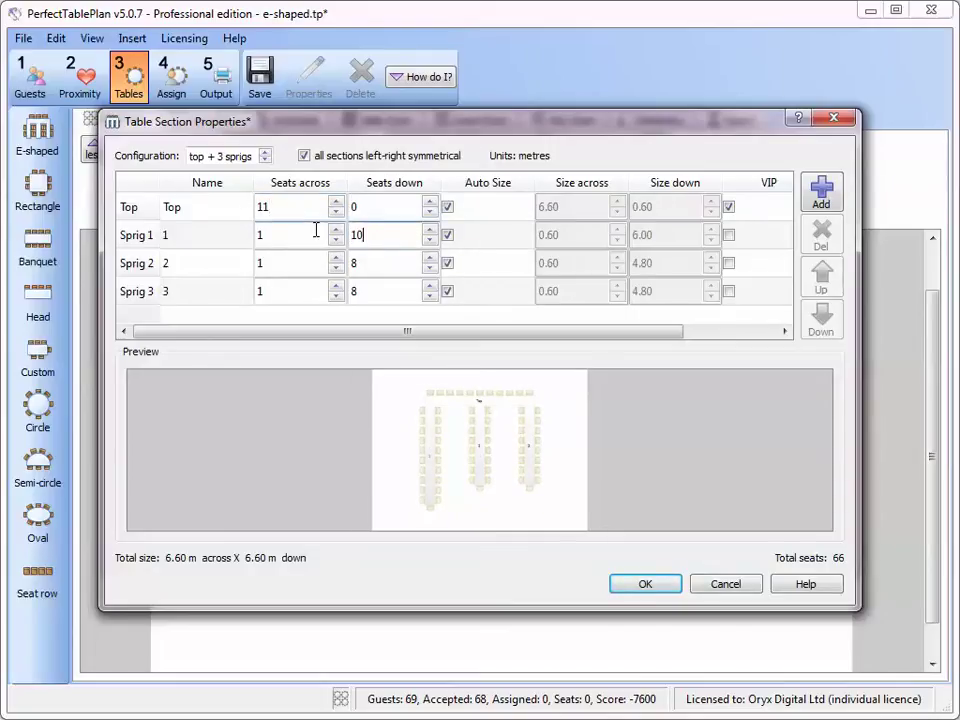
{"action": "double_click", "coordinate": [369, 291]}
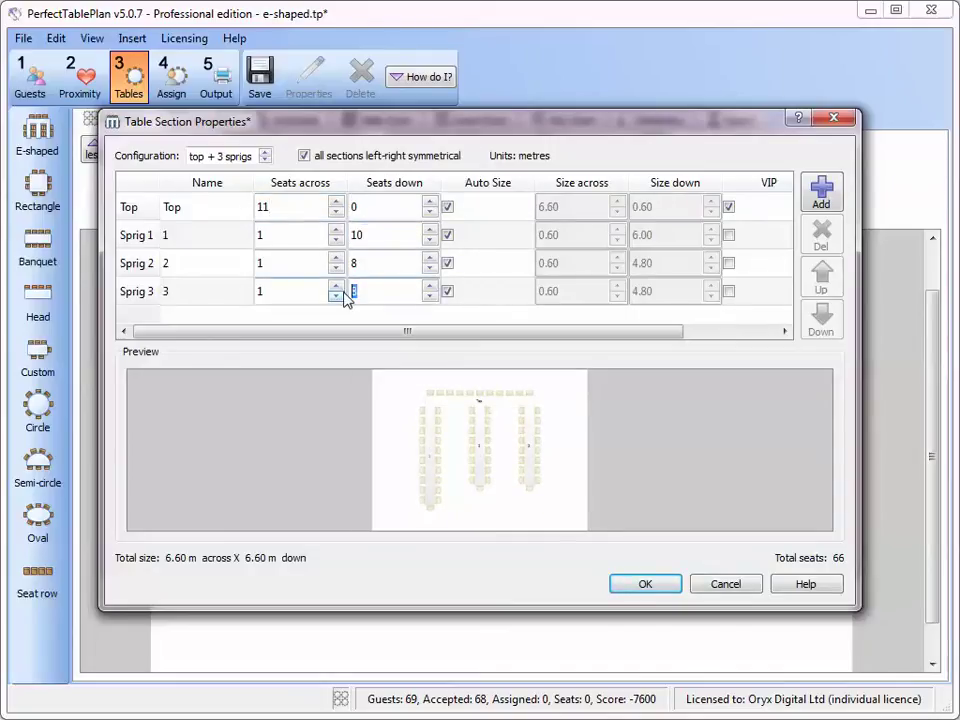
{"action": "type", "text": "10"}
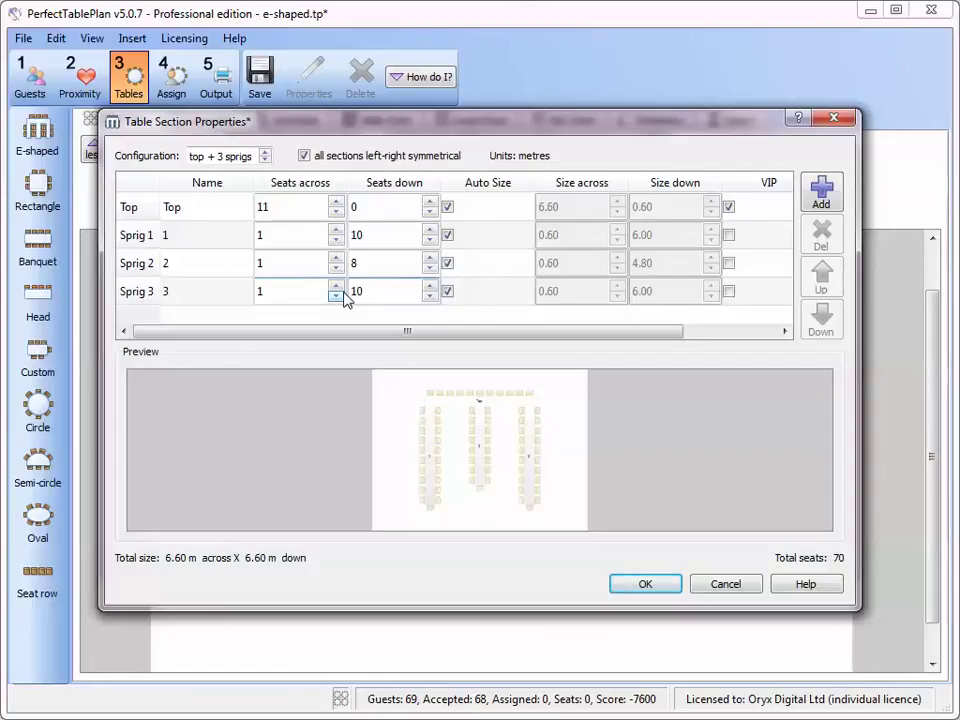
{"action": "double_click", "coordinate": [354, 268]}
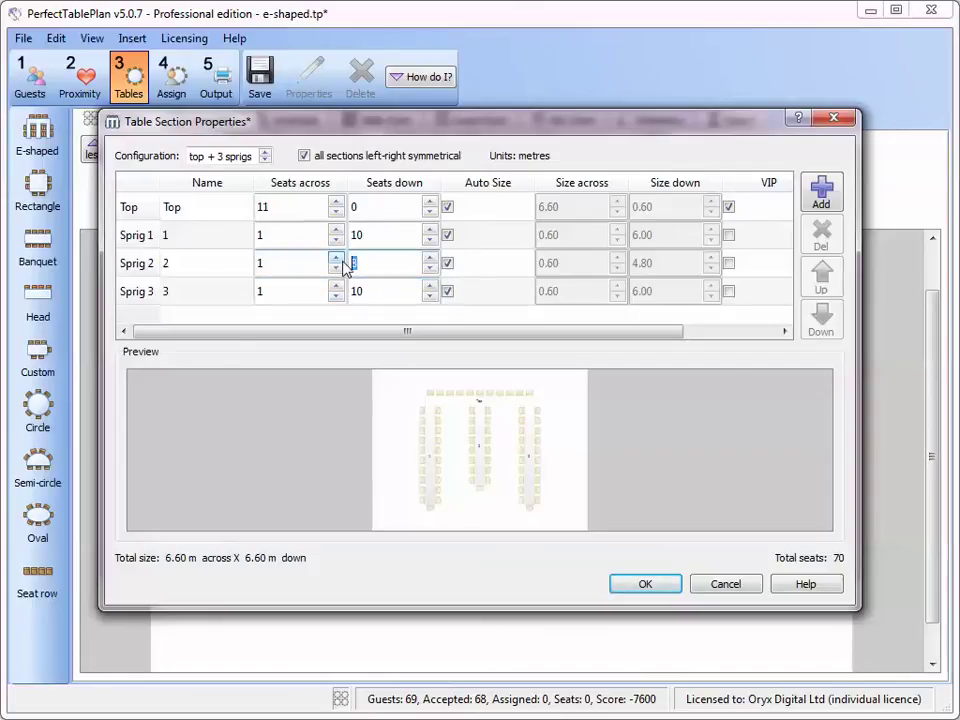
{"action": "type", "text": "7"}
{"action": "left_click", "coordinate": [312, 265]}
{"action": "double_click", "coordinate": [312, 265]}
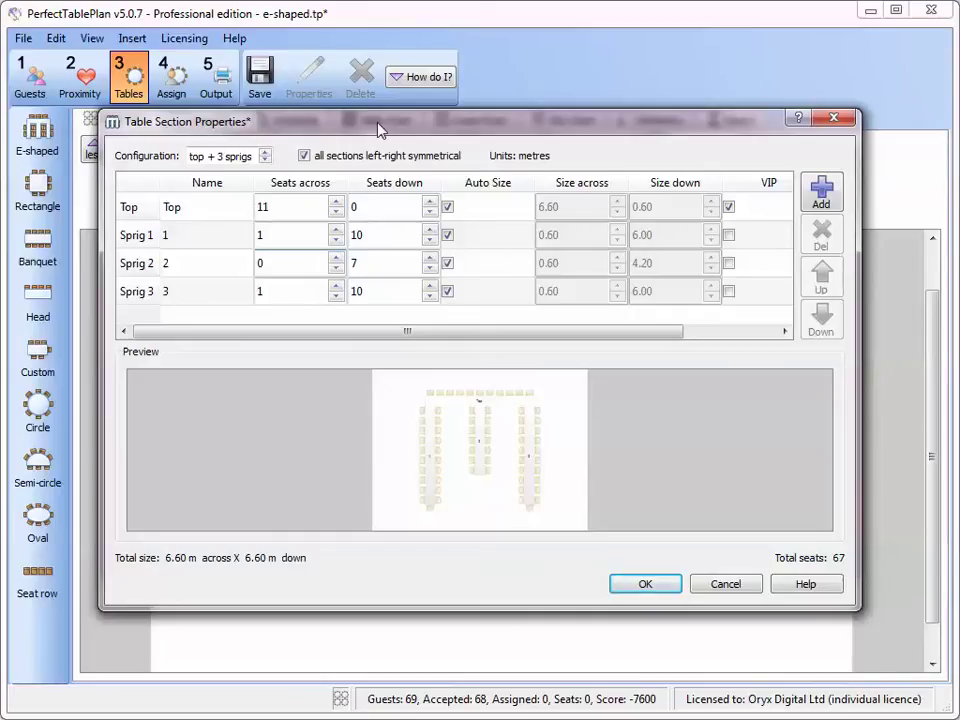
Rename the three sprigs of the E-shaped table as A, B and C.
{"action": "double_click", "coordinate": [212, 238]}
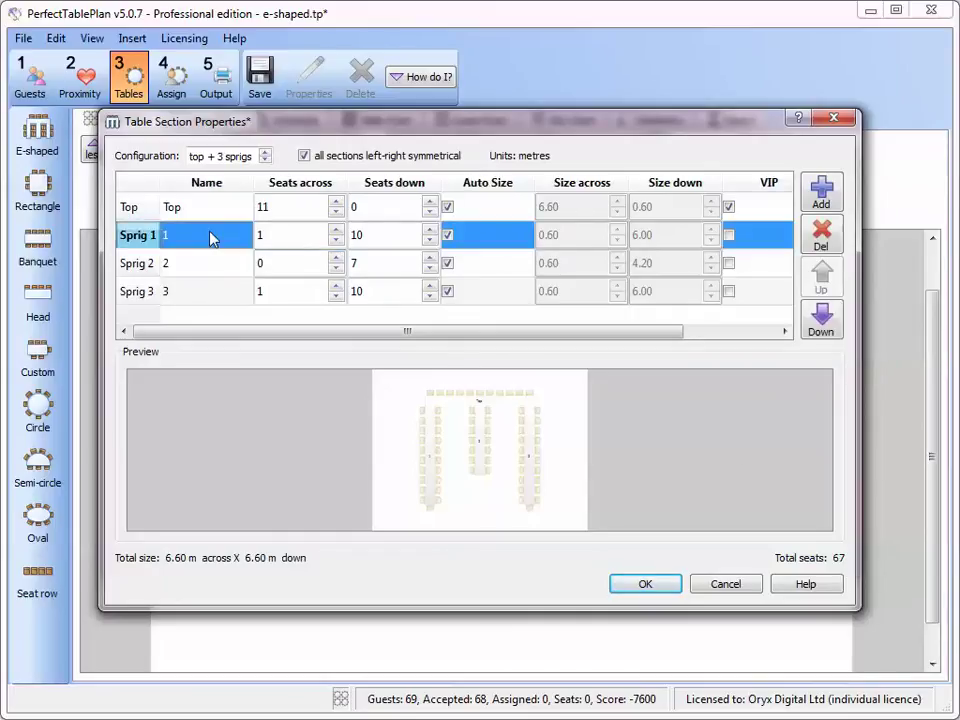
{"action": "type", "text": "A"}
{"action": "left_click", "coordinate": [212, 268]}
{"action": "double_click", "coordinate": [211, 264]}
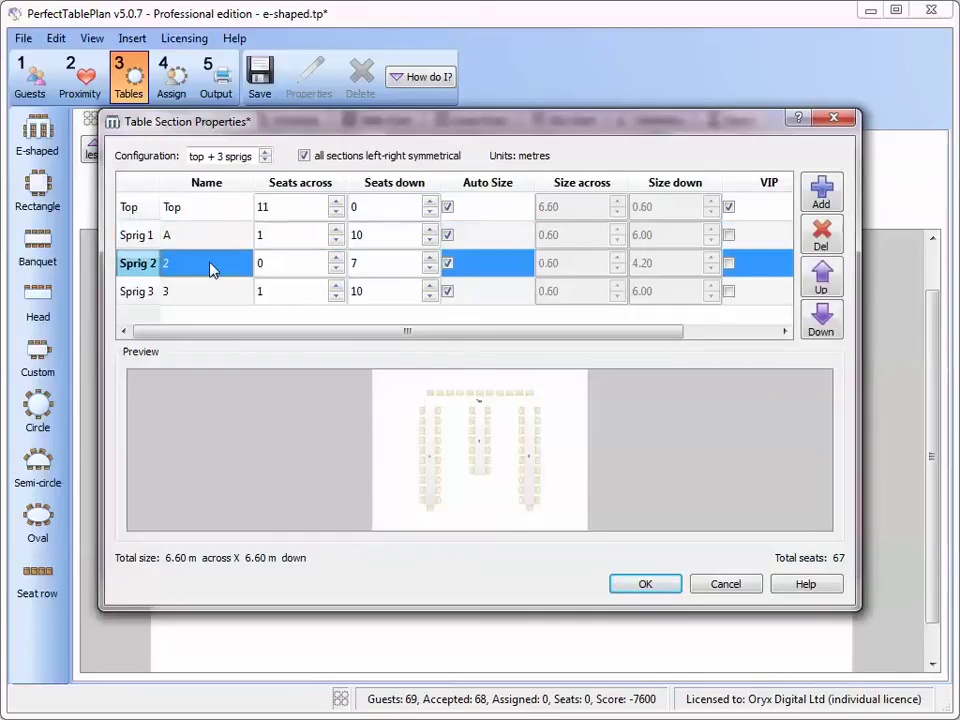
{"action": "type", "text": "B"}
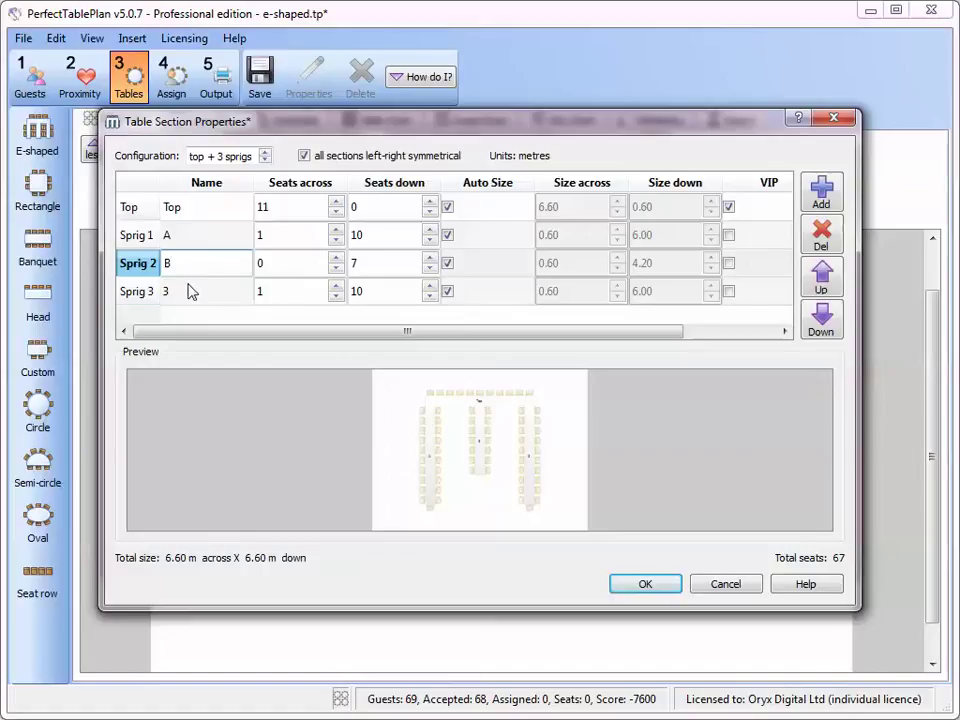
{"action": "left_click", "coordinate": [192, 290]}
{"action": "double_click", "coordinate": [192, 287]}
{"action": "type", "text": "C"}
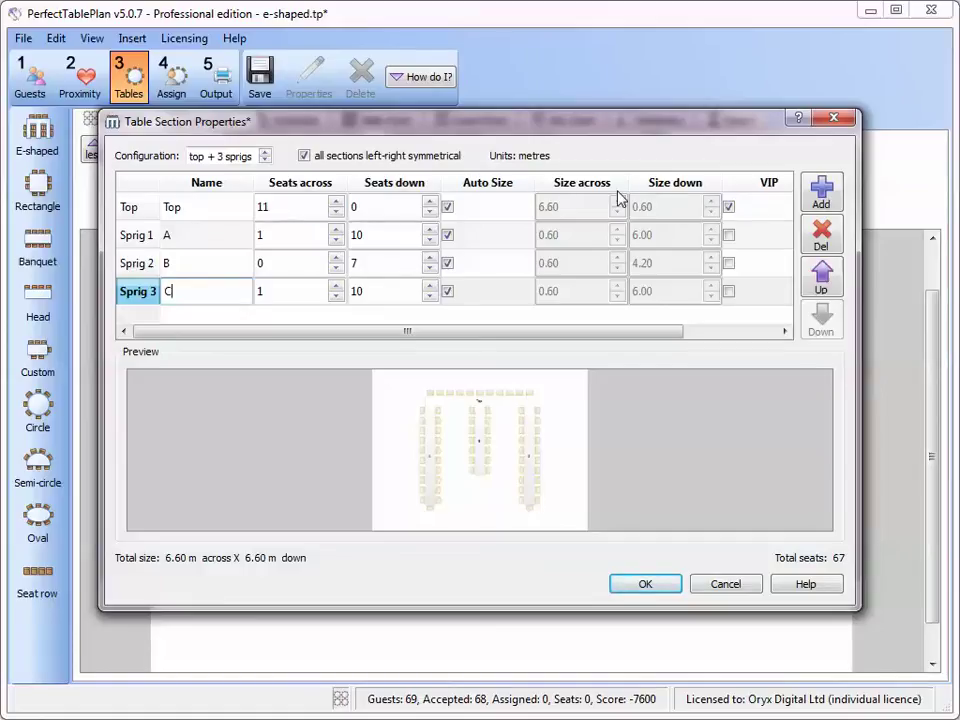
Try turning off left-right symmetry and the top section's automatic sizing, restoring each setting.
{"action": "left_click", "coordinate": [369, 158]}
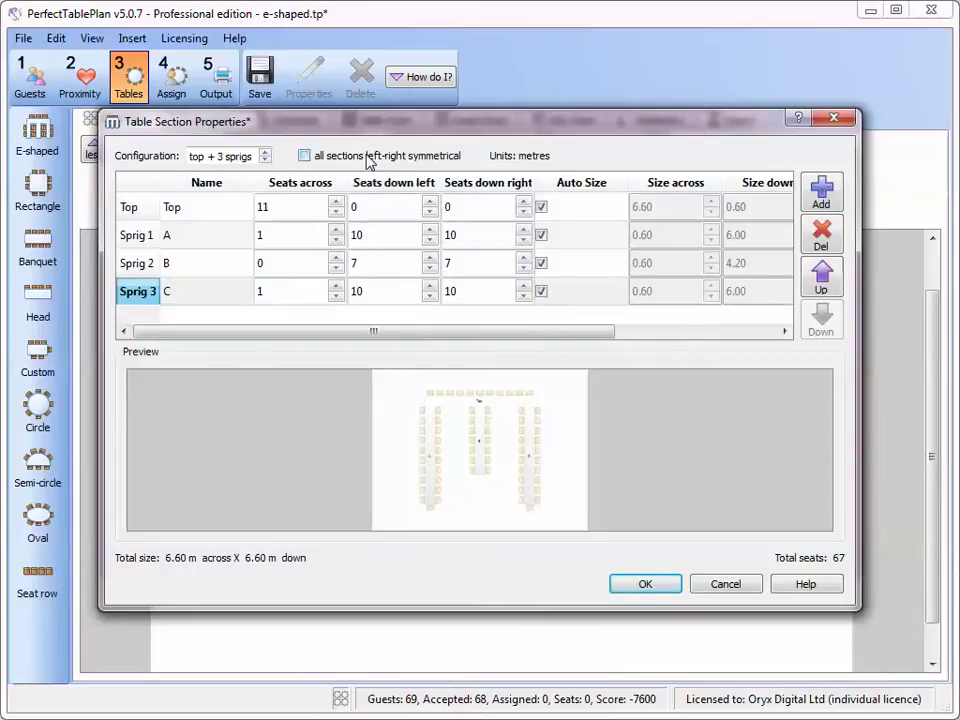
{"action": "left_click", "coordinate": [369, 158]}
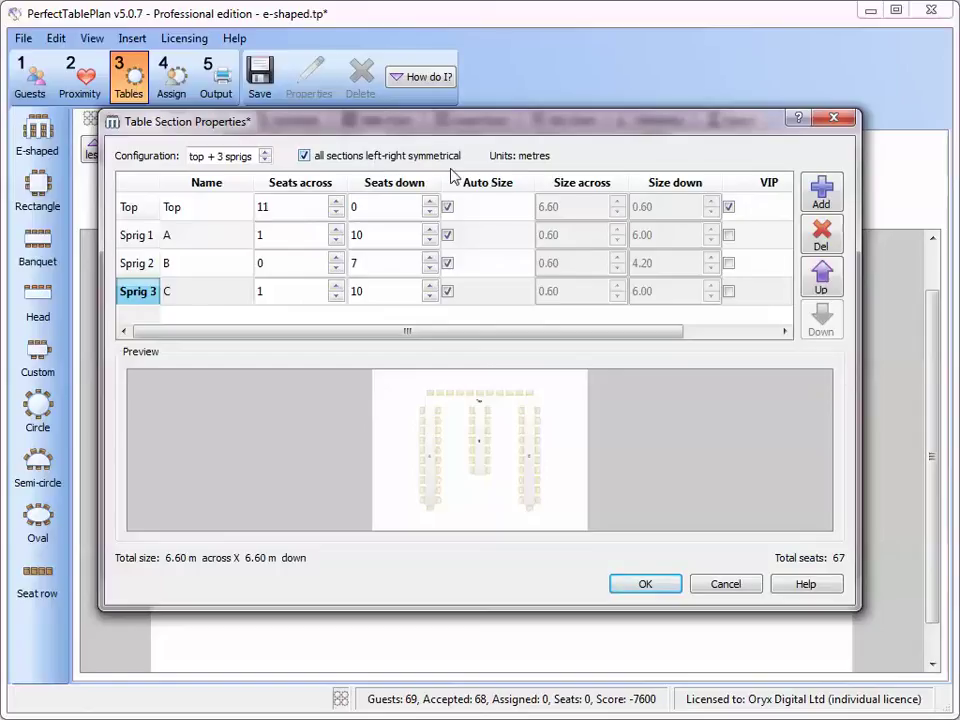
{"action": "left_click", "coordinate": [448, 208]}
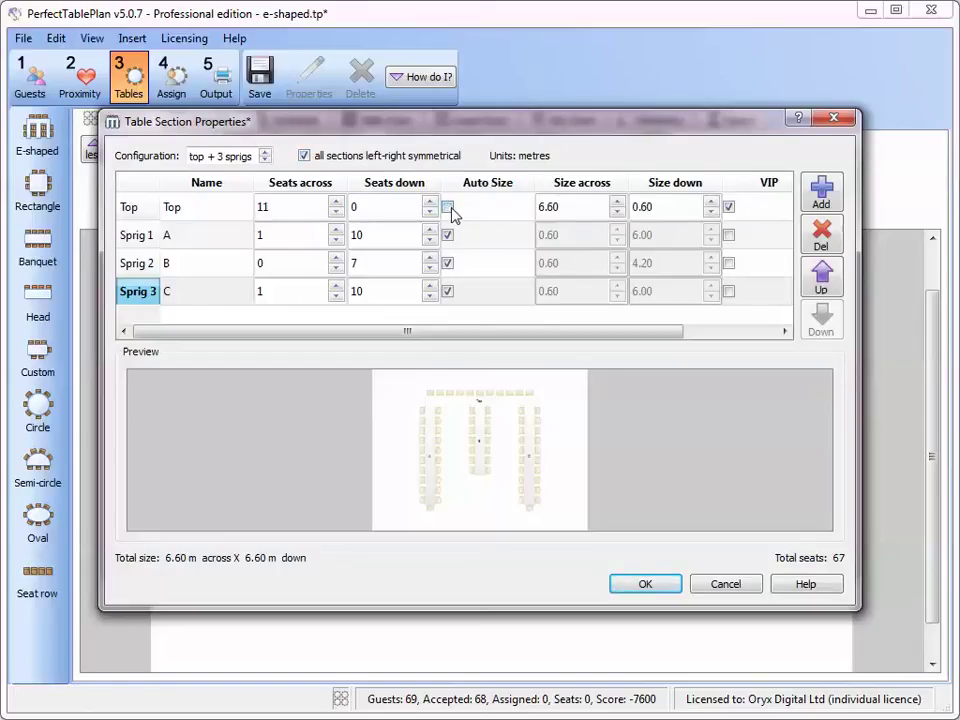
{"action": "left_click", "coordinate": [448, 207]}
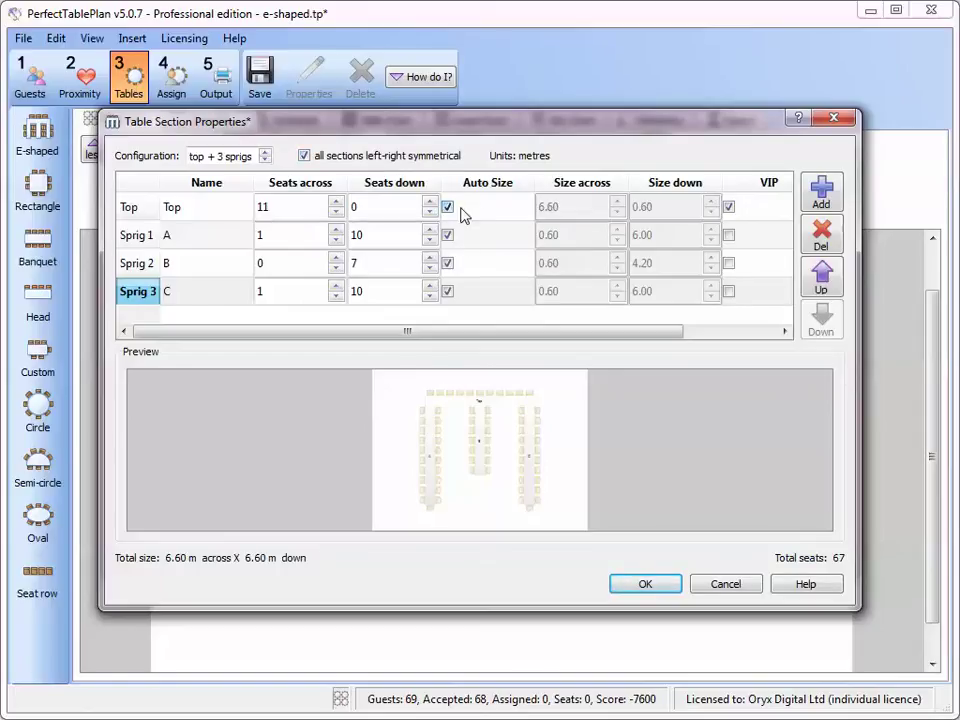
Accept the section properties and add the E-shaped table to the floor plan with seats numbered by section.
{"action": "left_click", "coordinate": [640, 586]}
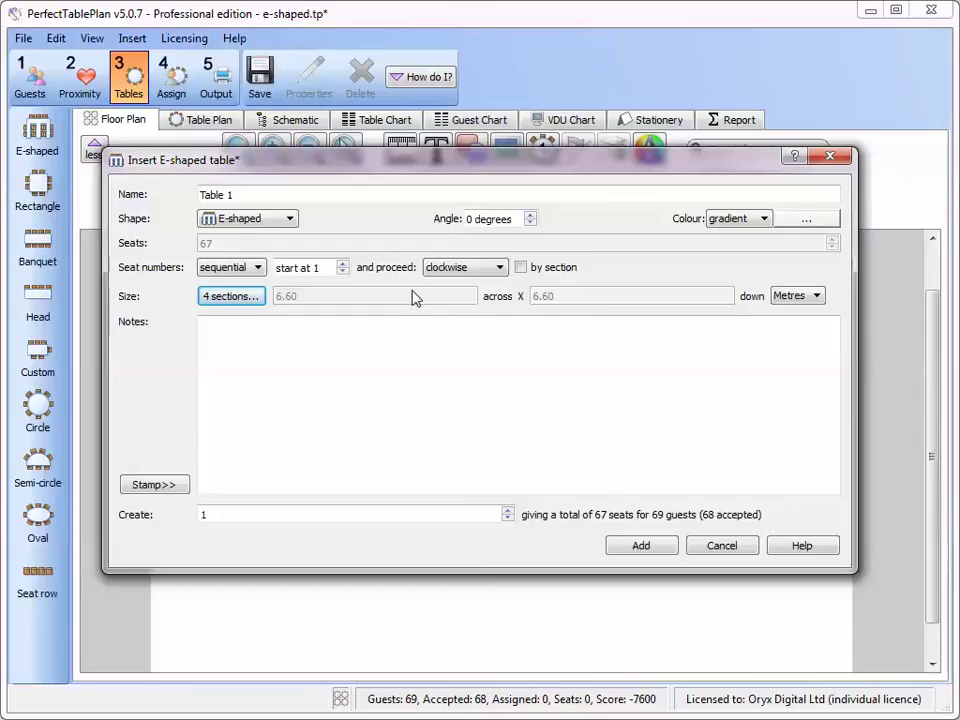
{"action": "left_click", "coordinate": [521, 268]}
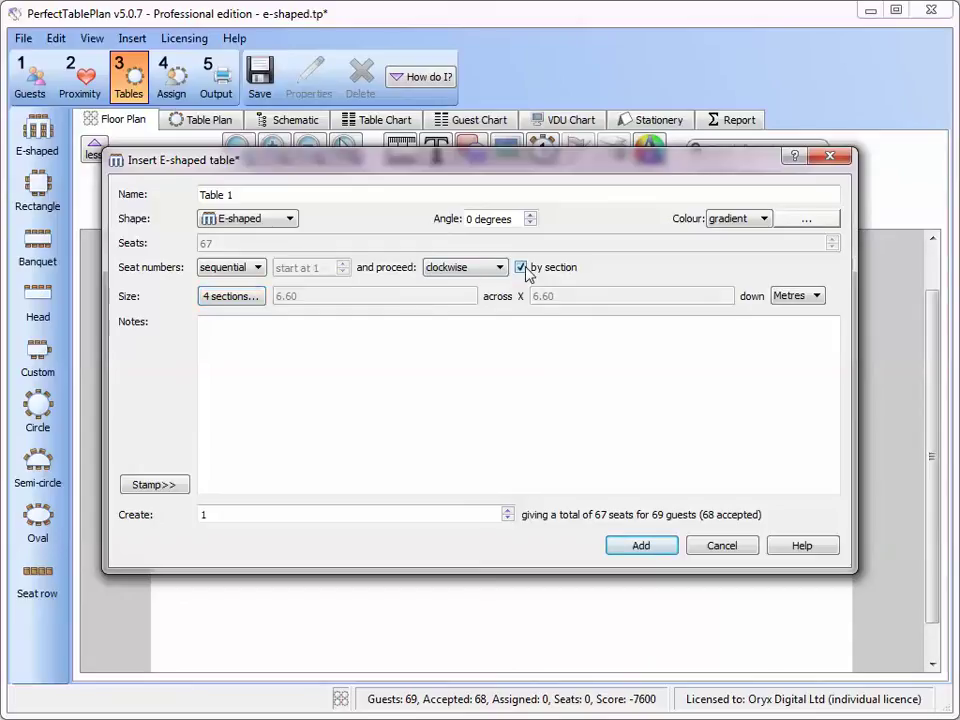
{"action": "left_click", "coordinate": [640, 546]}
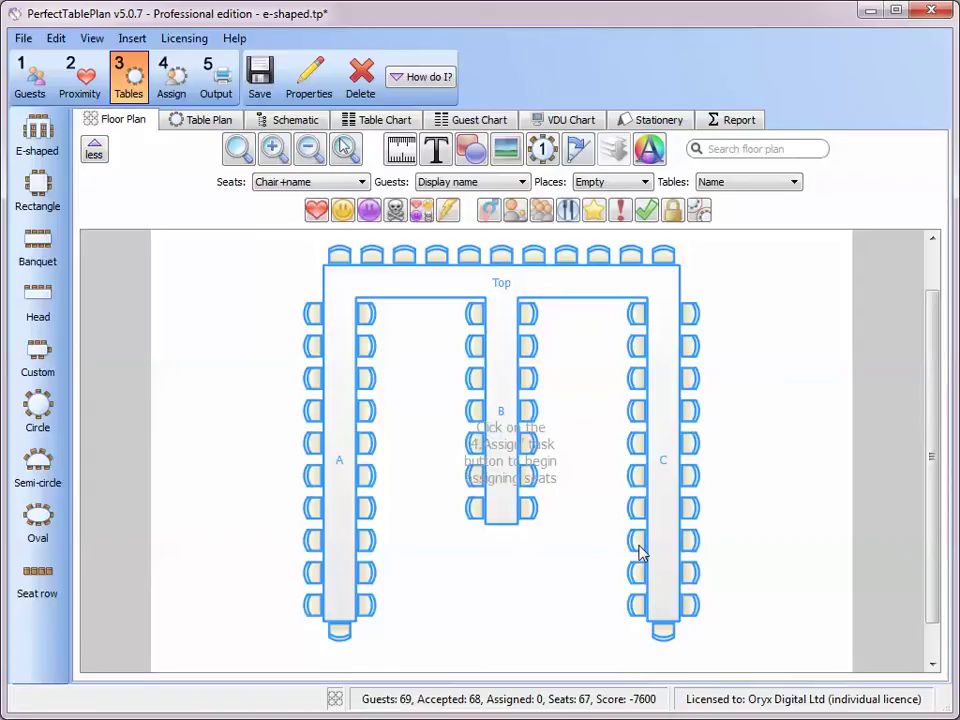
Assign the Worshipful Master to the middle seat of the top section and the Immediate Past Master to the adjacent seat.
{"action": "left_click", "coordinate": [172, 78]}
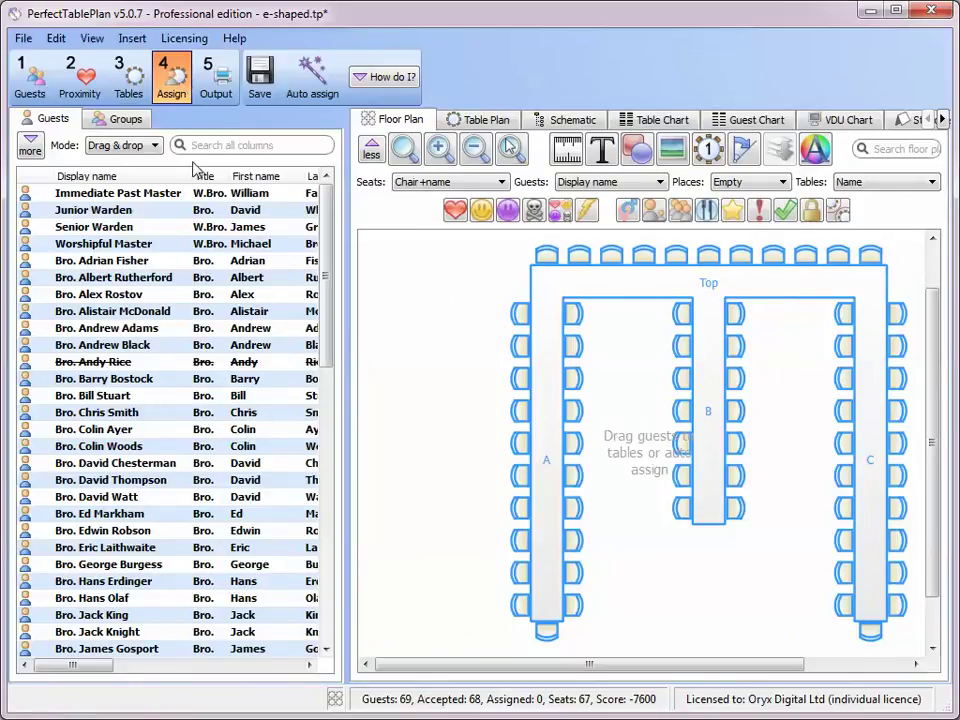
{"action": "left_click_drag", "start_coordinate": [133, 243], "coordinate": [708, 258]}
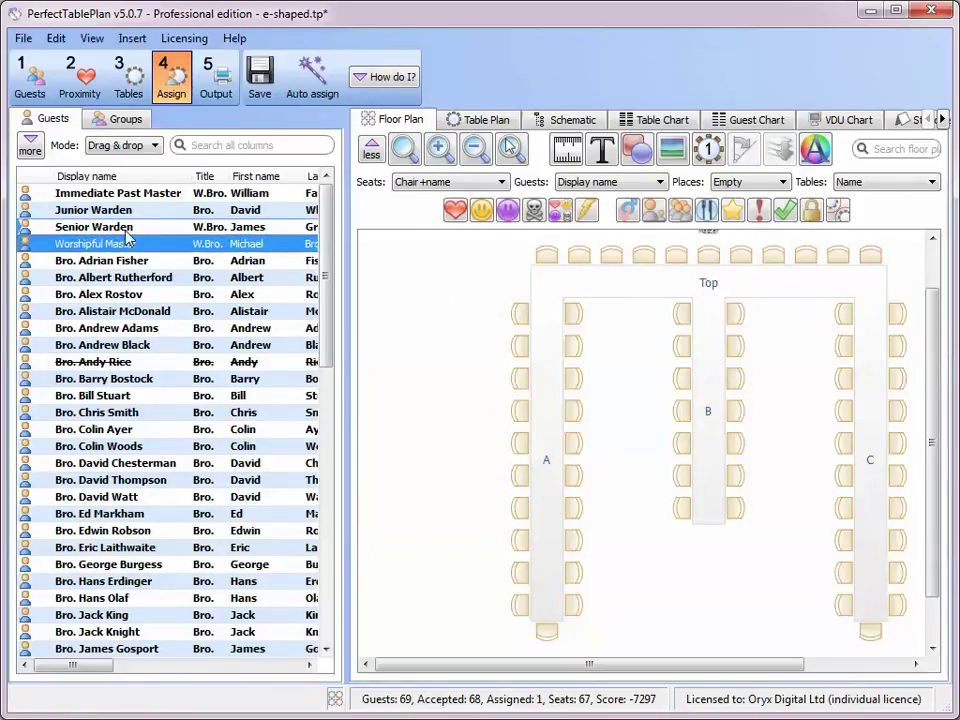
{"action": "left_click_drag", "start_coordinate": [118, 193], "coordinate": [741, 315]}
Assign the Junior Warden to the end seat of sprig A and the Senior Warden to the end seat of sprig C.
{"action": "left_click_drag", "start_coordinate": [931, 407], "coordinate": [940, 520]}
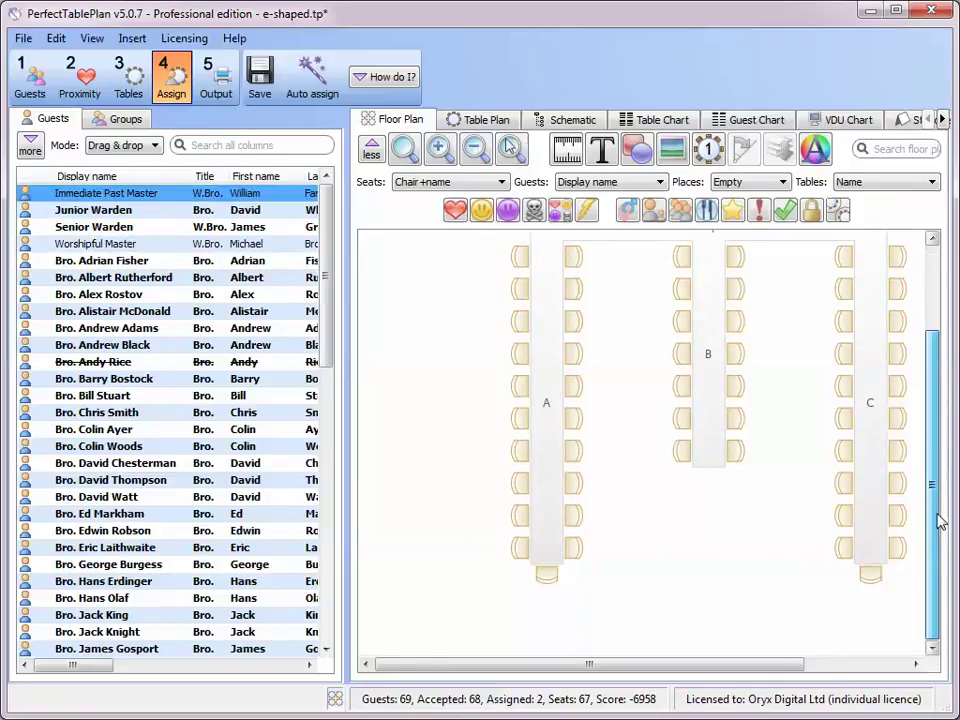
{"action": "left_click_drag", "start_coordinate": [67, 209], "coordinate": [556, 583]}
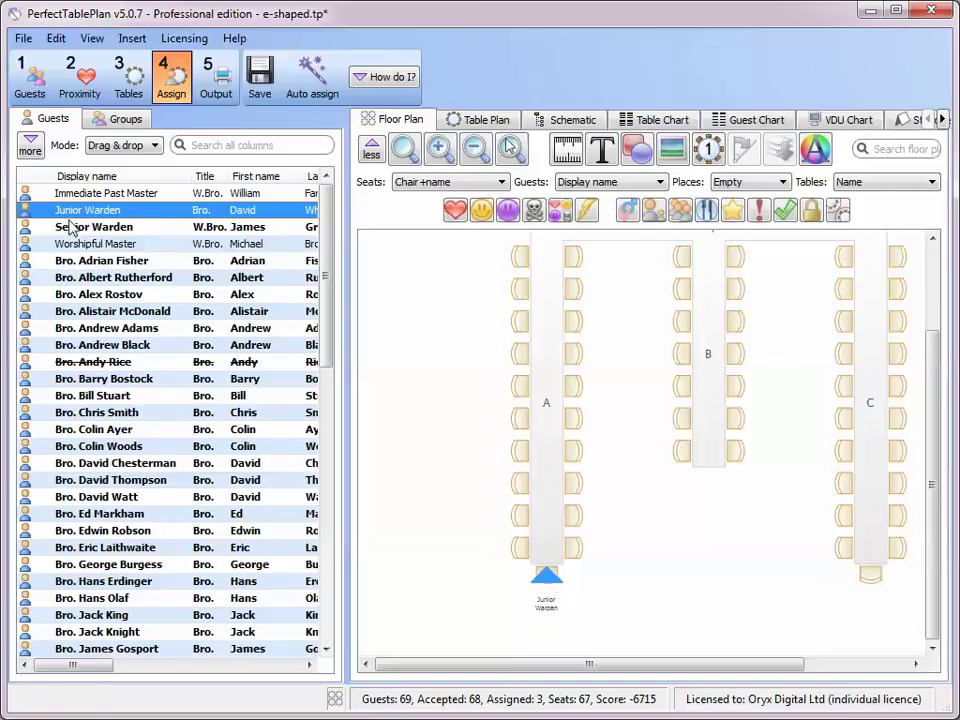
{"action": "left_click_drag", "start_coordinate": [72, 228], "coordinate": [867, 577]}
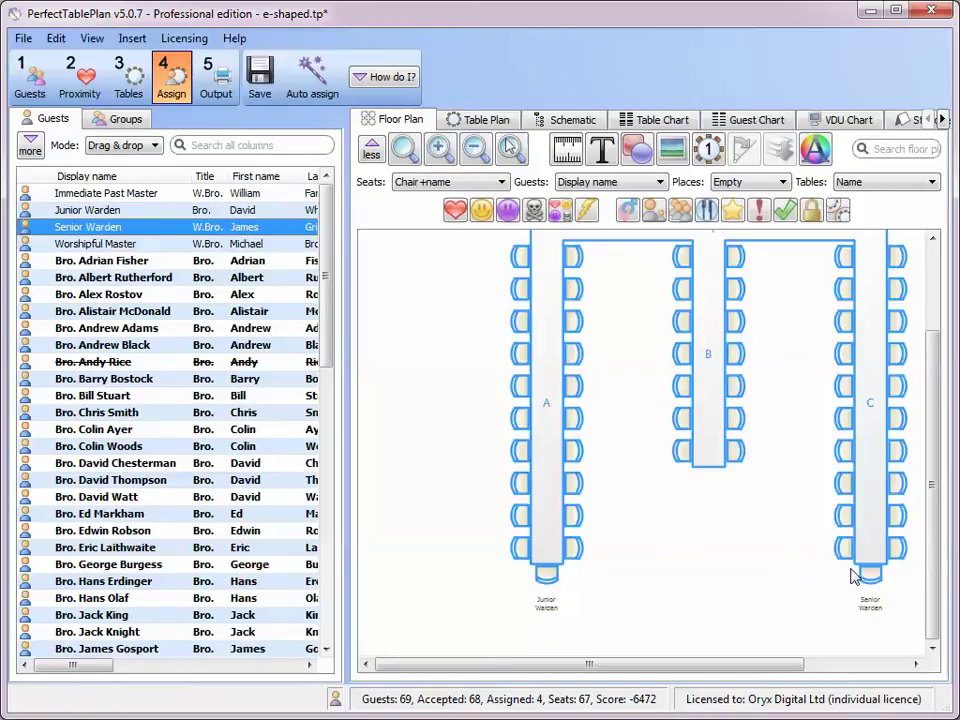
{"action": "left_click", "coordinate": [868, 574]}
{"action": "right_click", "coordinate": [875, 578]}
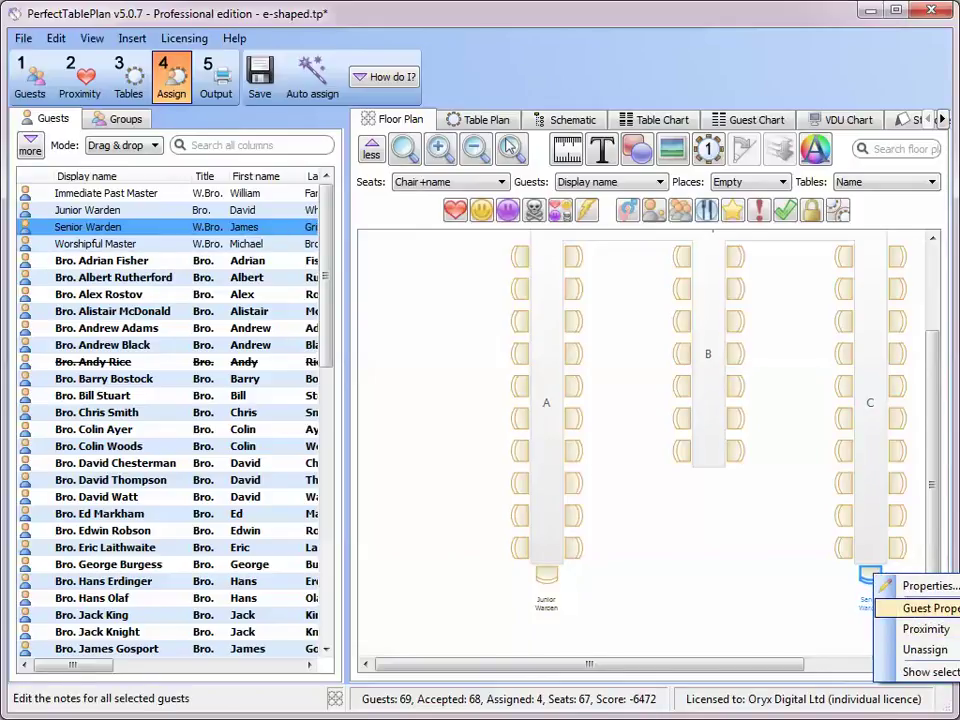
{"action": "key", "text": "Escape"}
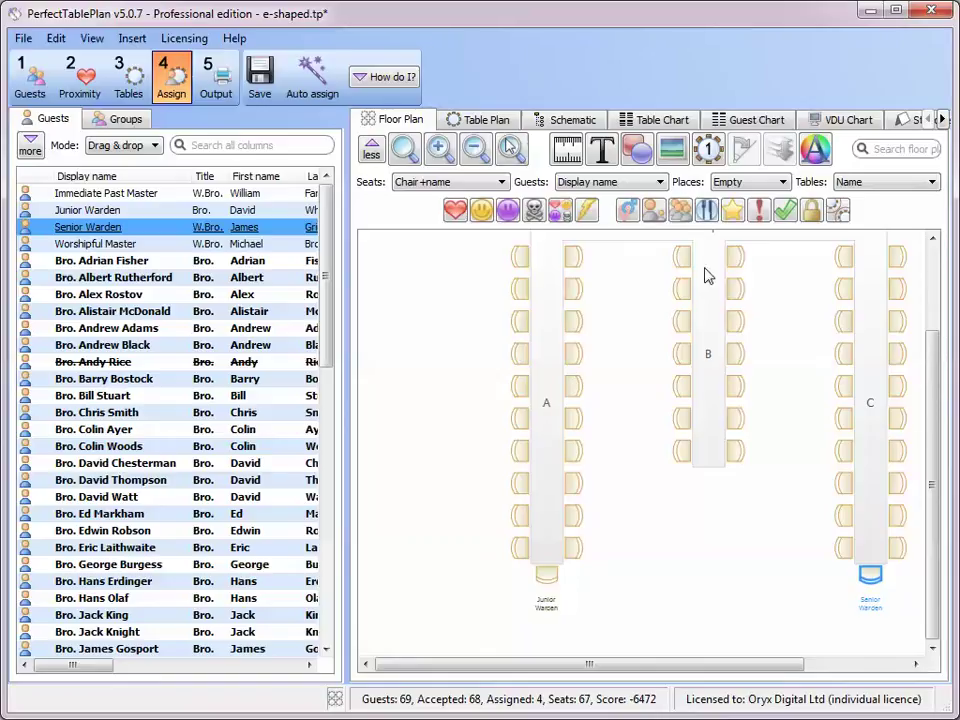
Automatically assign the remaining guests to seats, allowing unlocked guests to be re-assigned, and fit the whole table in view.
{"action": "left_click", "coordinate": [325, 92]}
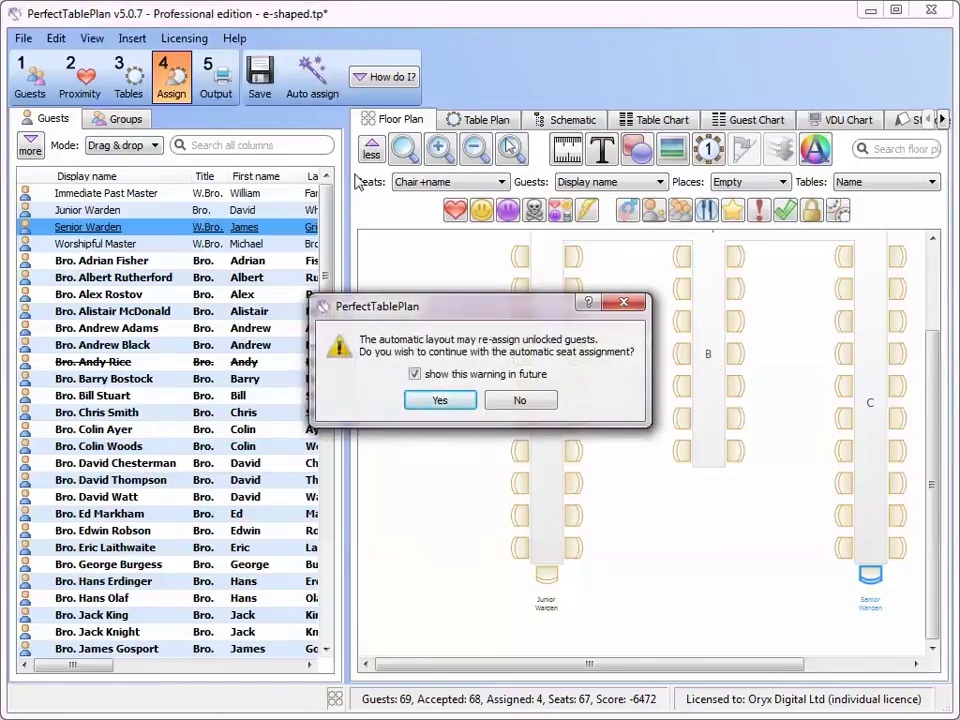
{"action": "left_click", "coordinate": [440, 402]}
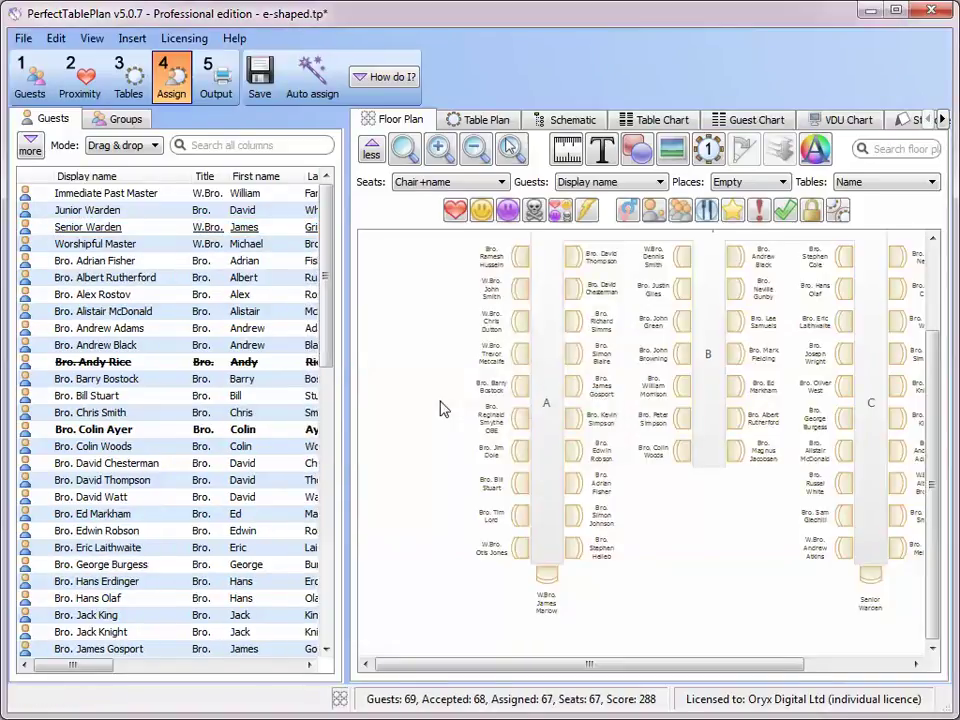
{"action": "left_click", "coordinate": [410, 148]}
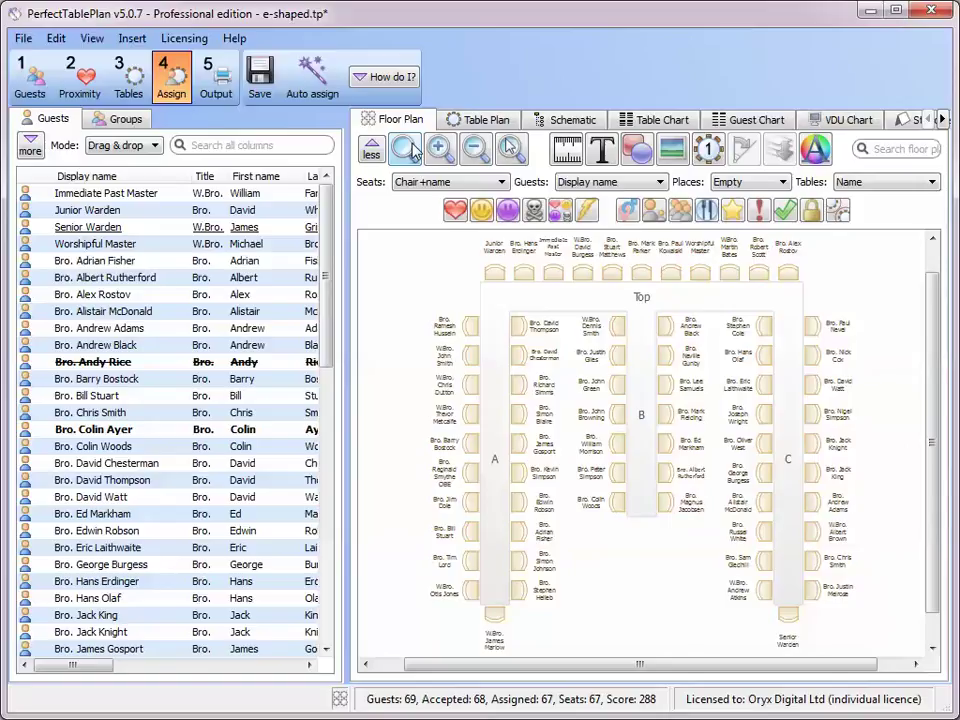
Examine the proximity matrix for the guests' seating preferences.
{"action": "left_click", "coordinate": [79, 80]}
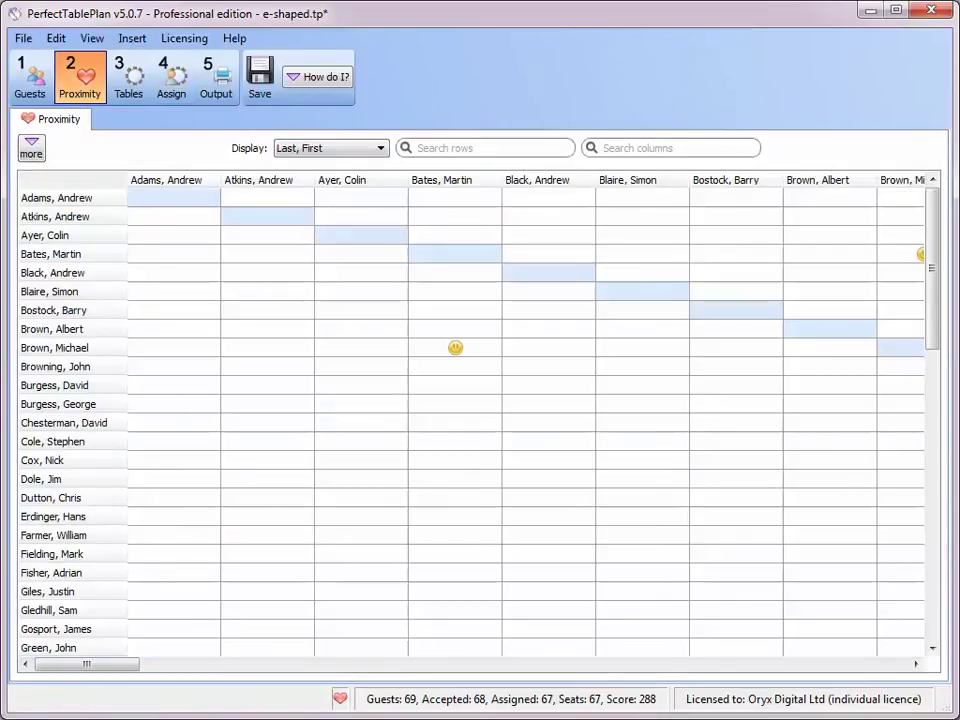
{"action": "left_click_drag", "start_coordinate": [932, 268], "coordinate": [842, 598]}
{"action": "left_click_drag", "start_coordinate": [118, 668], "coordinate": [292, 678]}
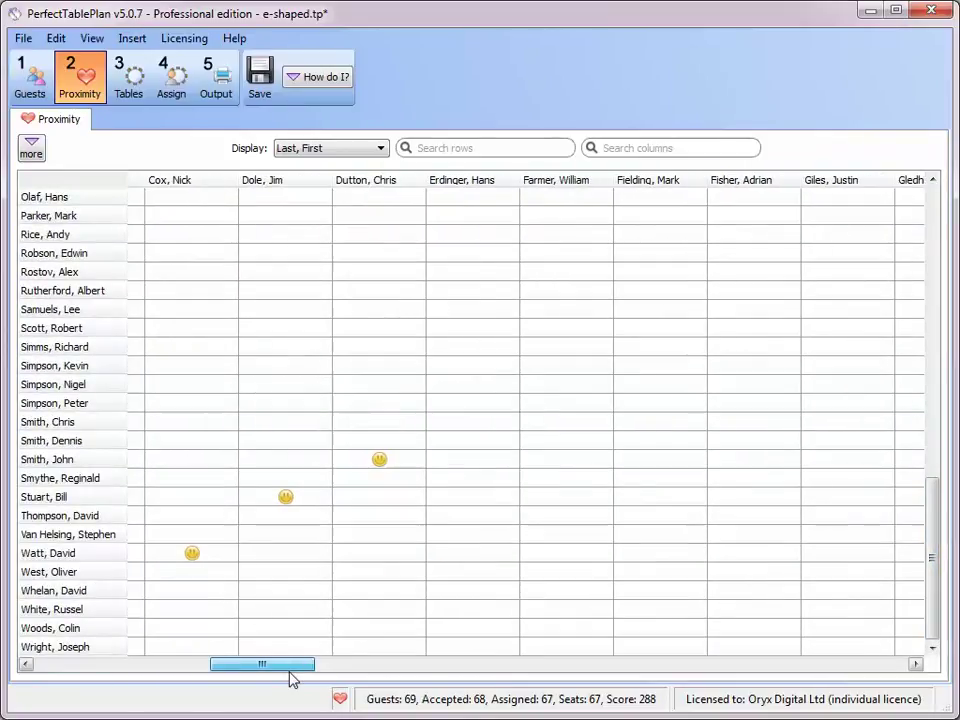
Switch the floor plan's seat style to Circular+name, followed by Rectangular+name.
{"action": "left_click", "coordinate": [129, 87]}
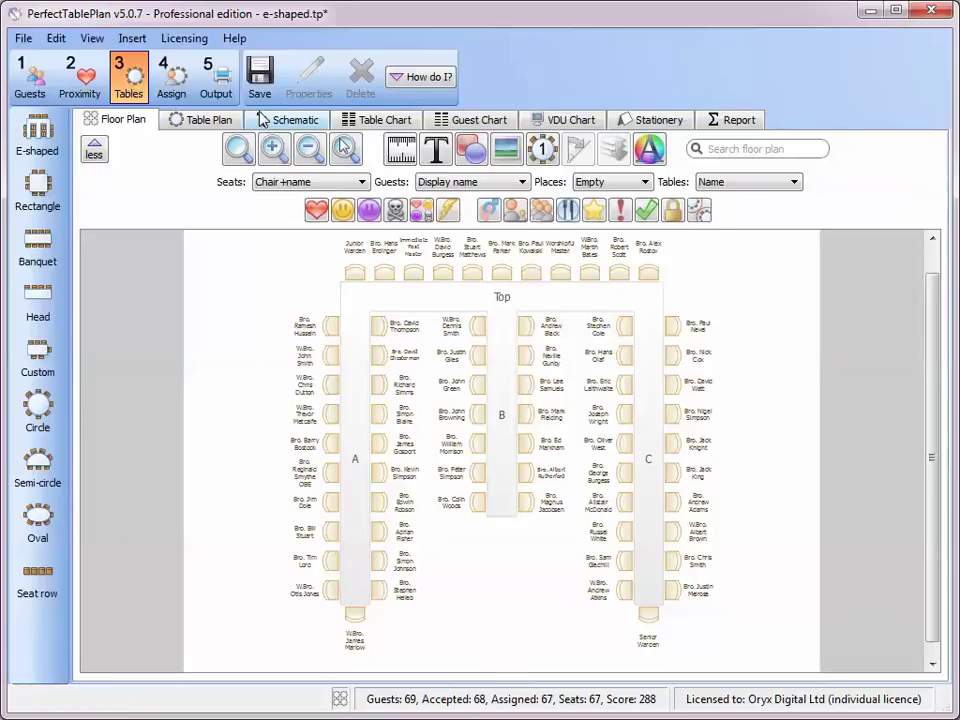
{"action": "left_click", "coordinate": [315, 184]}
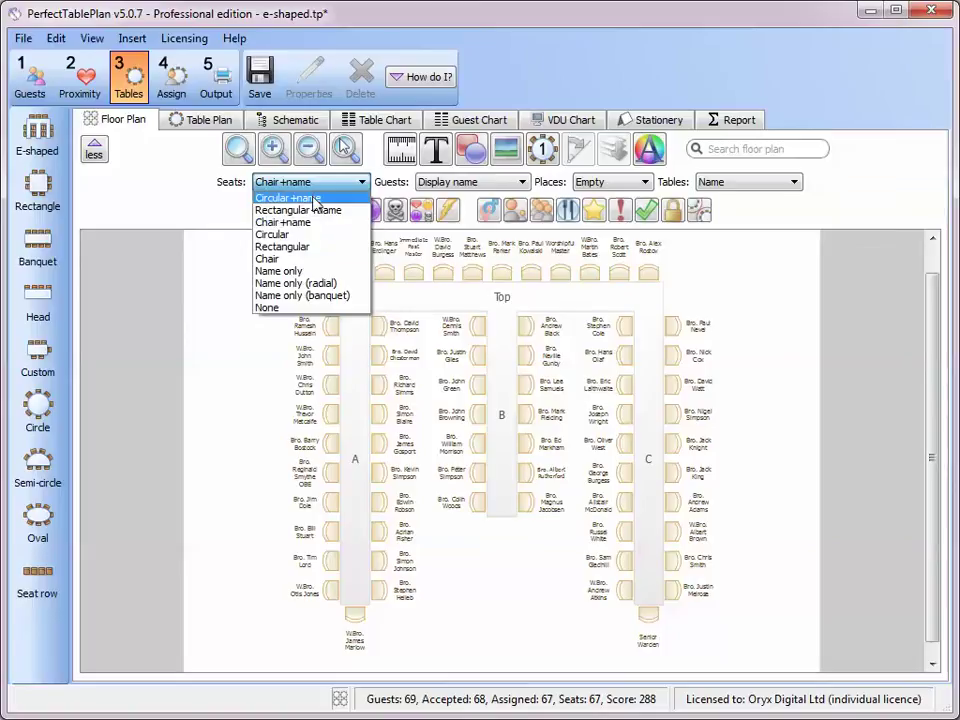
{"action": "left_click", "coordinate": [315, 198]}
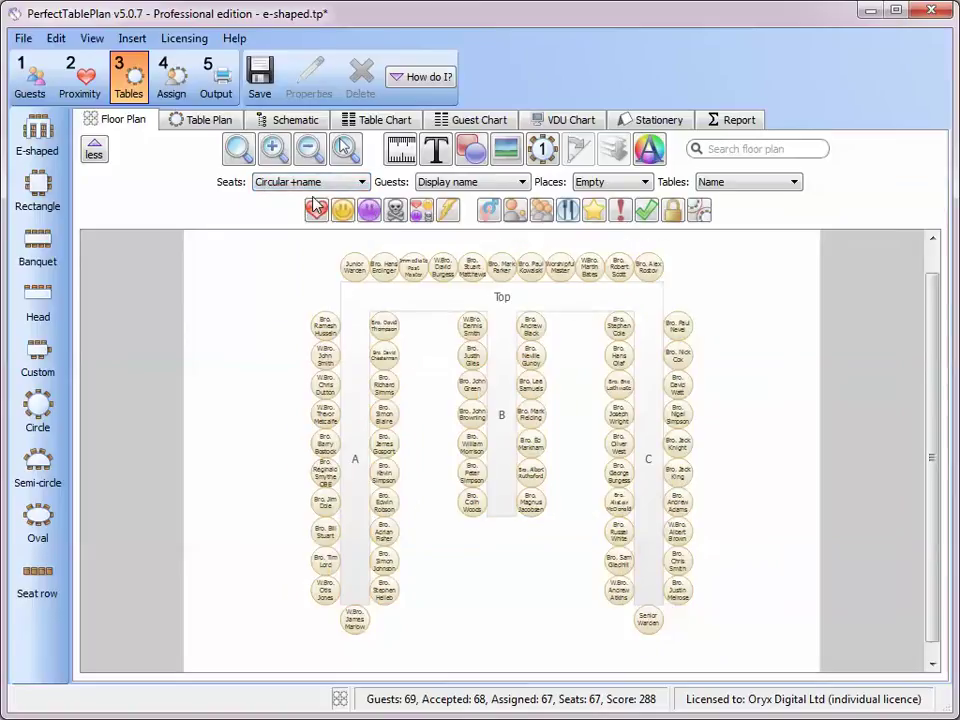
{"action": "left_click", "coordinate": [318, 188]}
{"action": "left_click", "coordinate": [318, 210]}
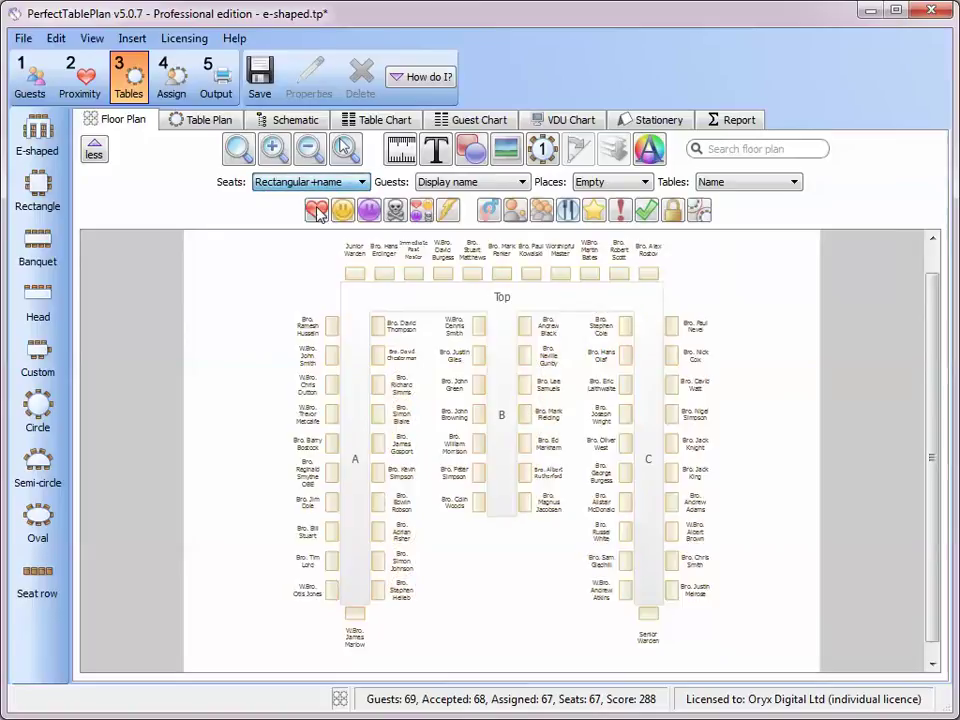
Switch the floor plan's seat style to Name only, followed by Name only (radial) and finally Name only (banquet).
{"action": "left_click", "coordinate": [318, 183]}
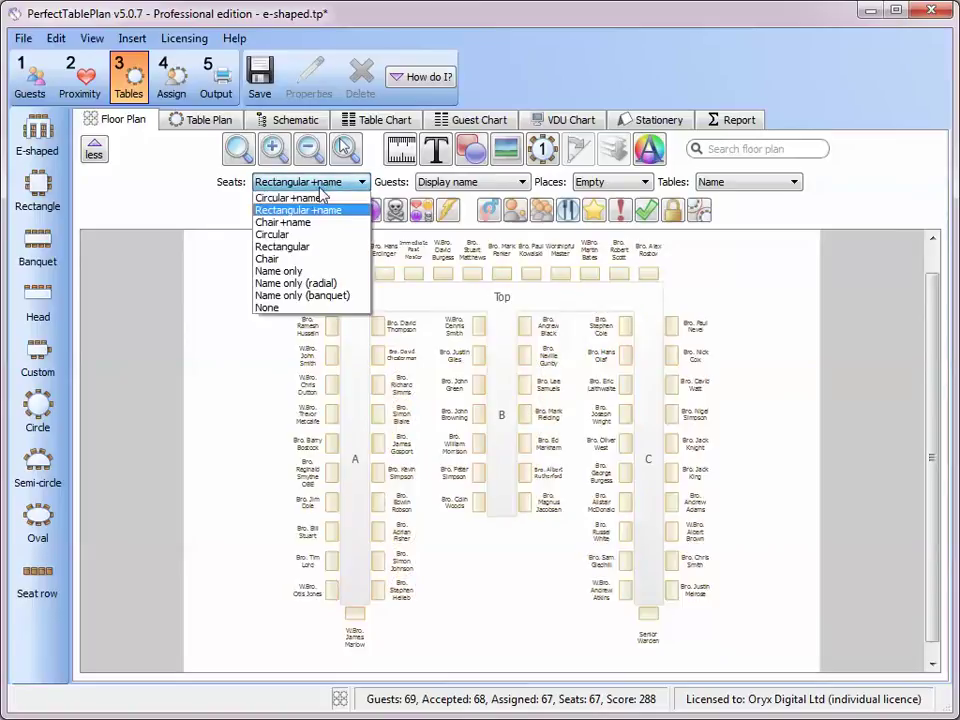
{"action": "left_click", "coordinate": [310, 271]}
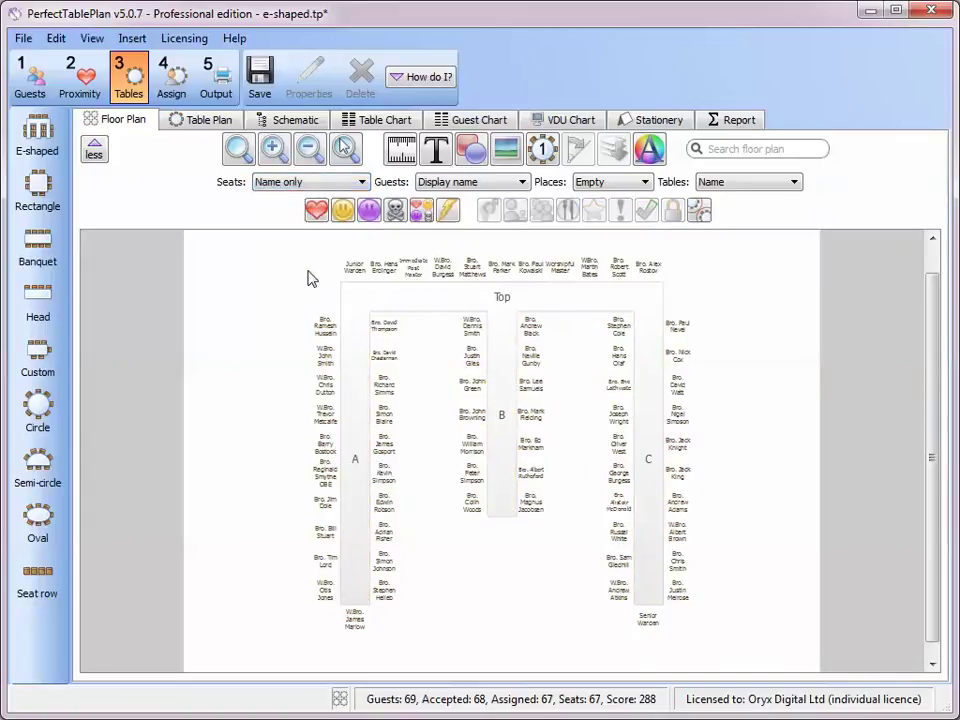
{"action": "left_click", "coordinate": [312, 185]}
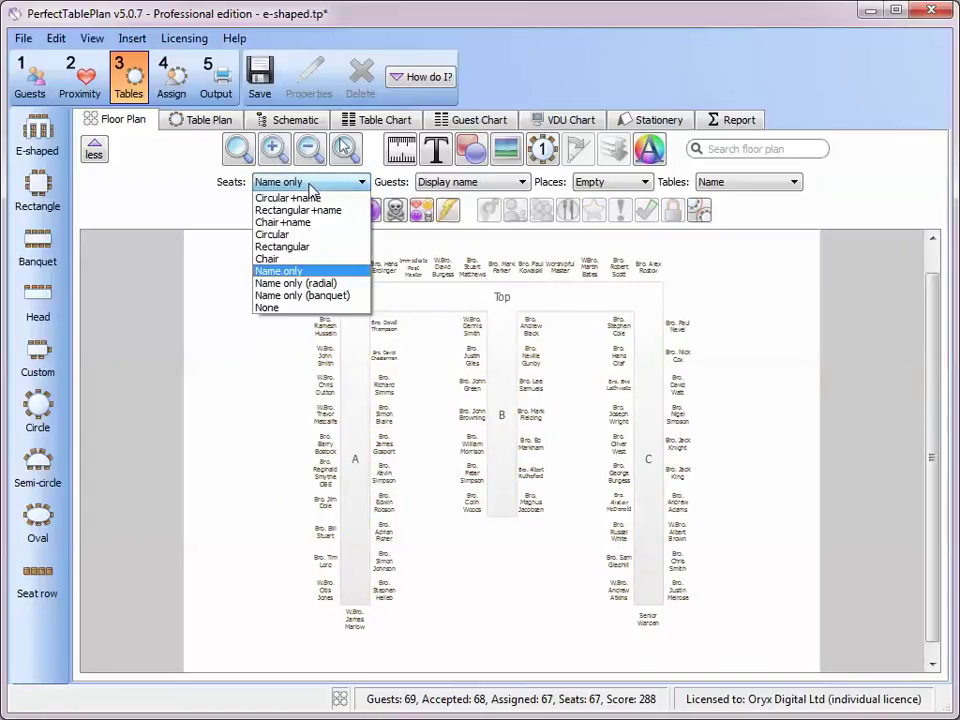
{"action": "left_click", "coordinate": [316, 281]}
{"action": "left_click", "coordinate": [317, 182]}
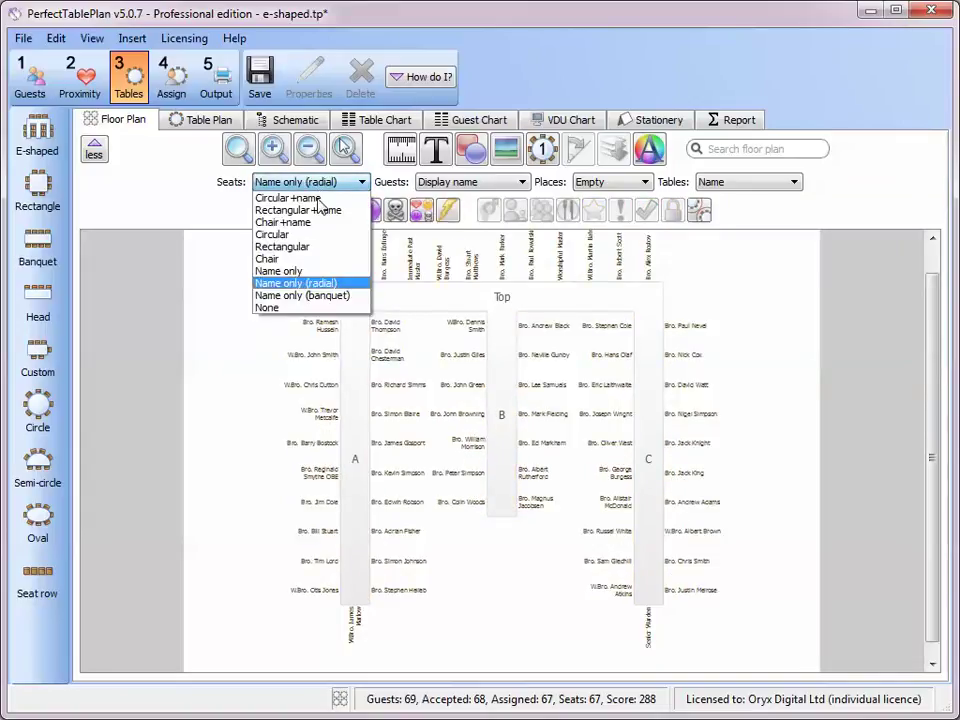
{"action": "left_click", "coordinate": [307, 297]}
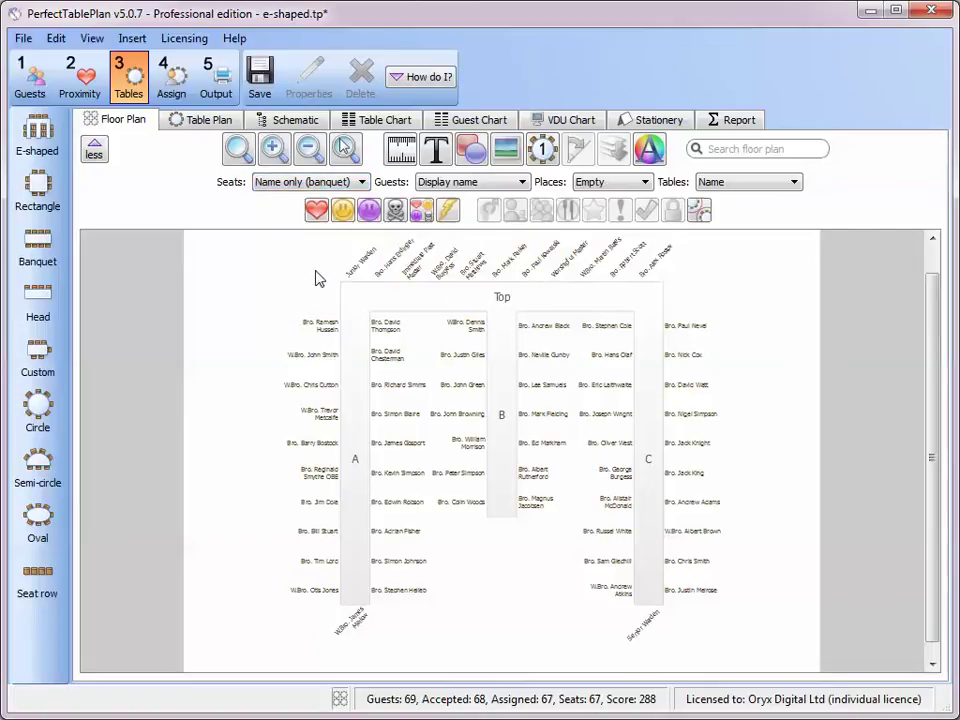
Examine the seating in the table chart, guest chart and VDU chart, and return to the floor plan.
{"action": "left_click", "coordinate": [391, 119]}
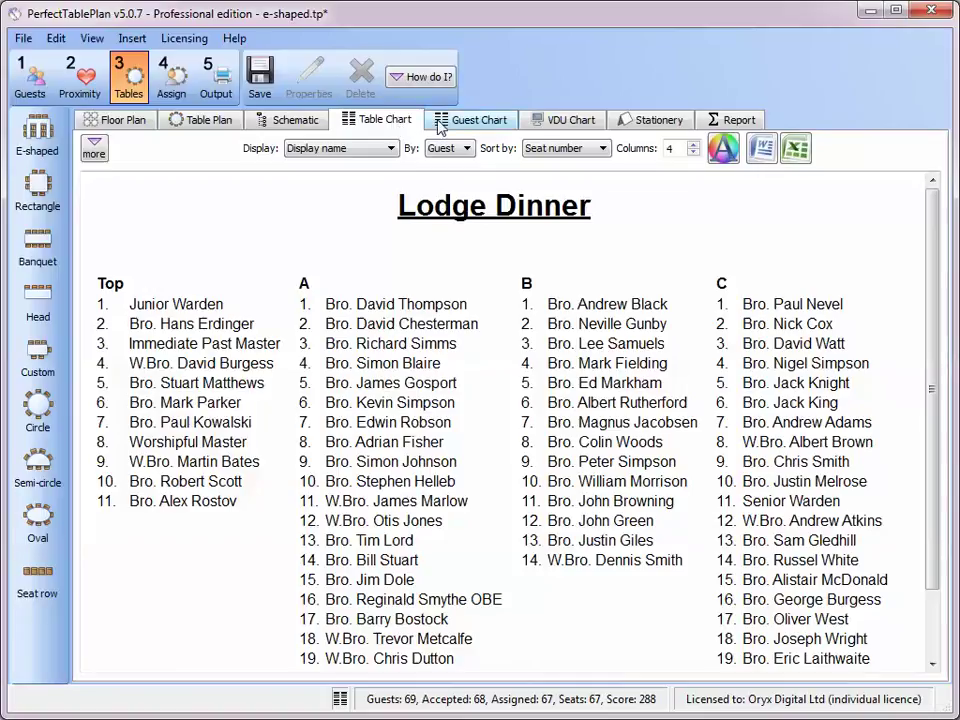
{"action": "left_click", "coordinate": [468, 120]}
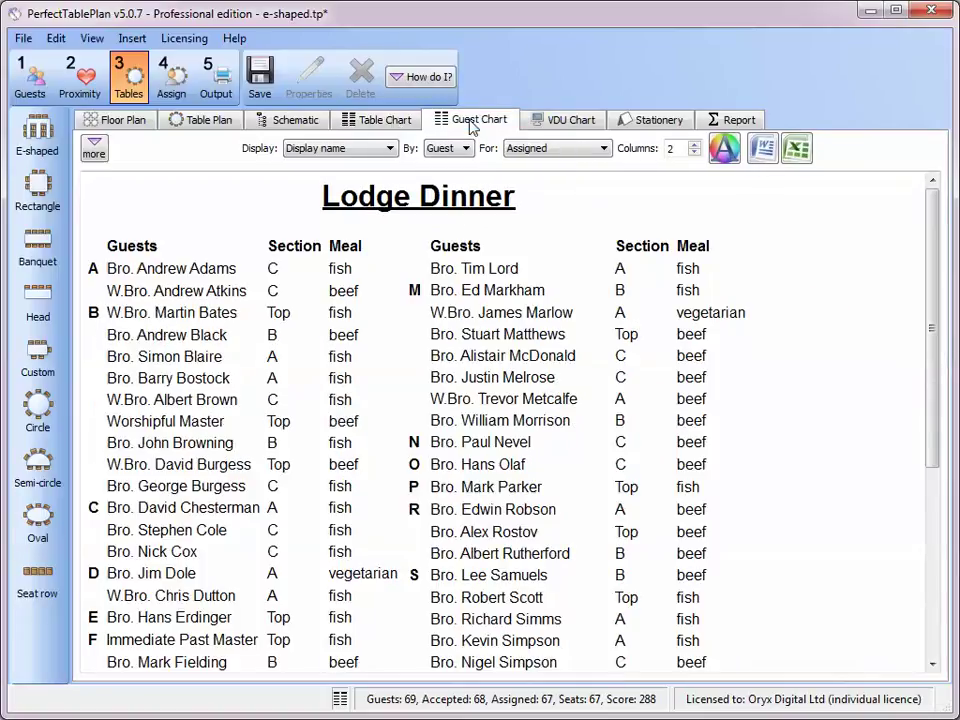
{"action": "left_click", "coordinate": [557, 126]}
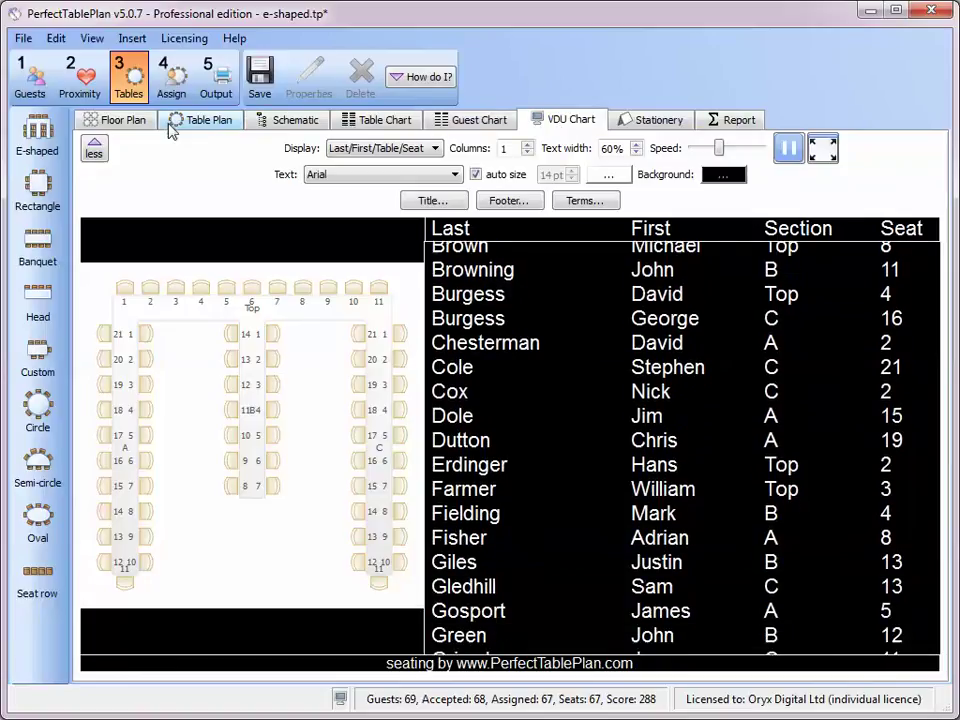
{"action": "left_click", "coordinate": [128, 122]}
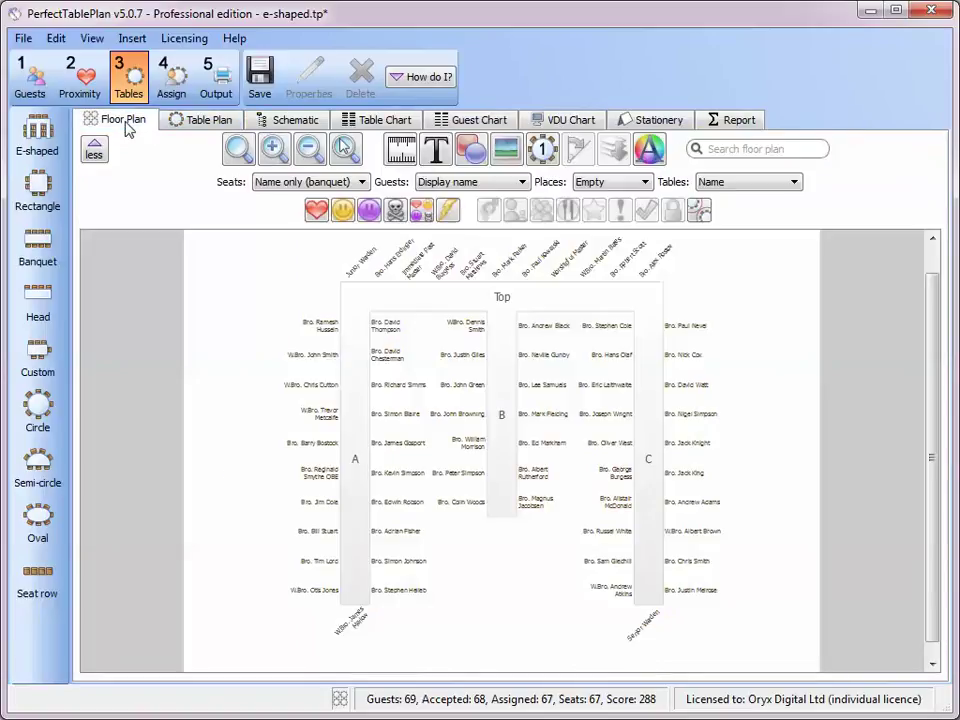
In the E-shaped table's section properties, set sprig B to 6 seats down and add three more sprigs for a top + 6 sprigs configuration.
{"action": "double_click", "coordinate": [497, 390]}
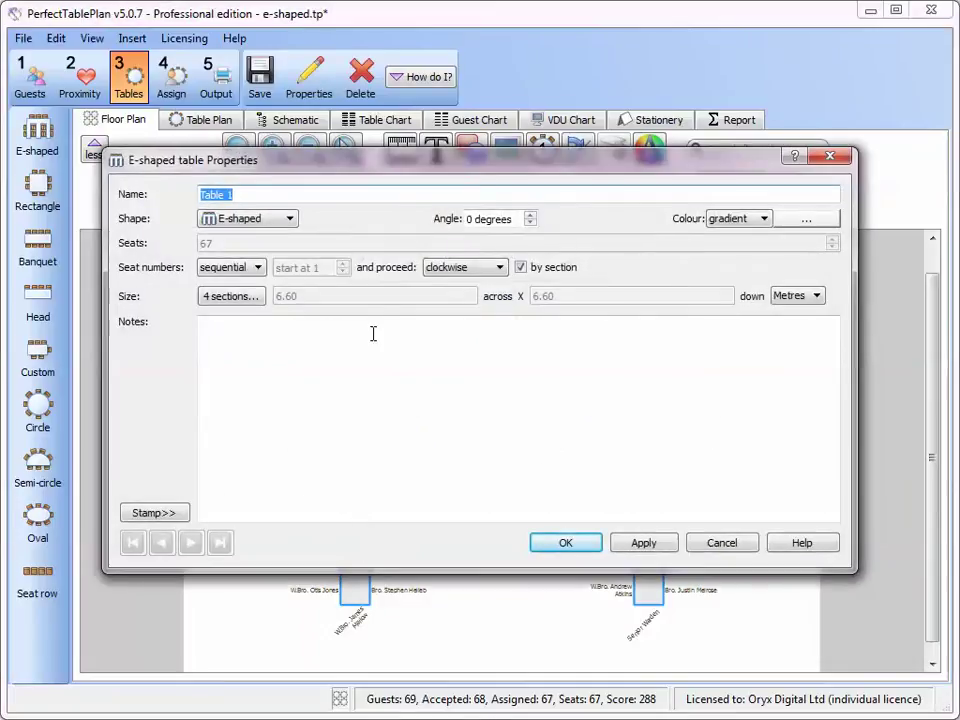
{"action": "left_click", "coordinate": [239, 299]}
{"action": "double_click", "coordinate": [394, 272]}
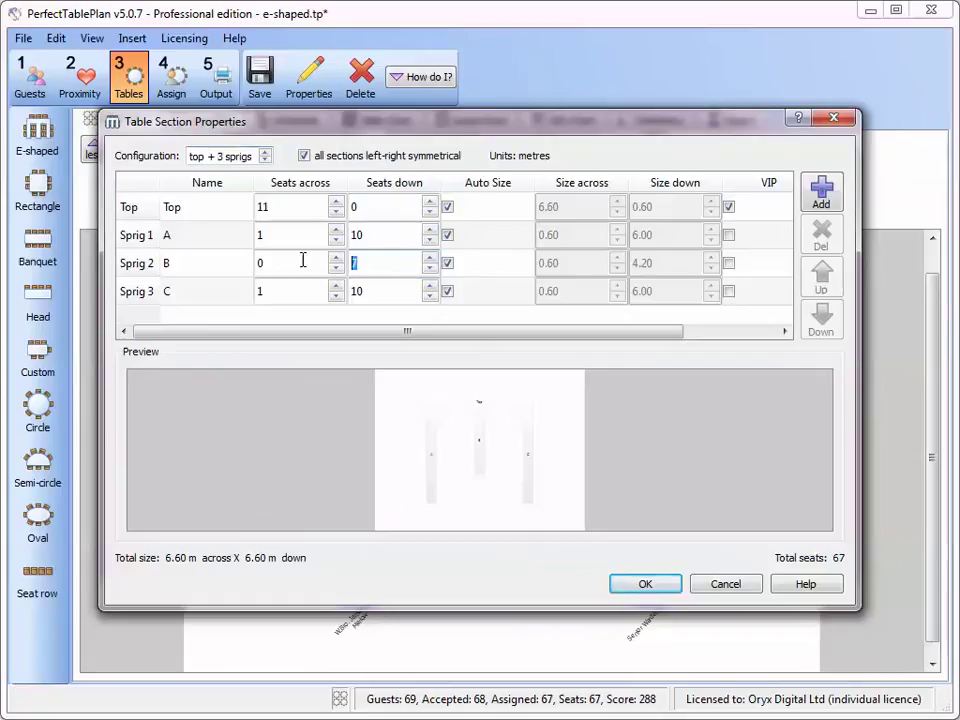
{"action": "type", "text": "6"}
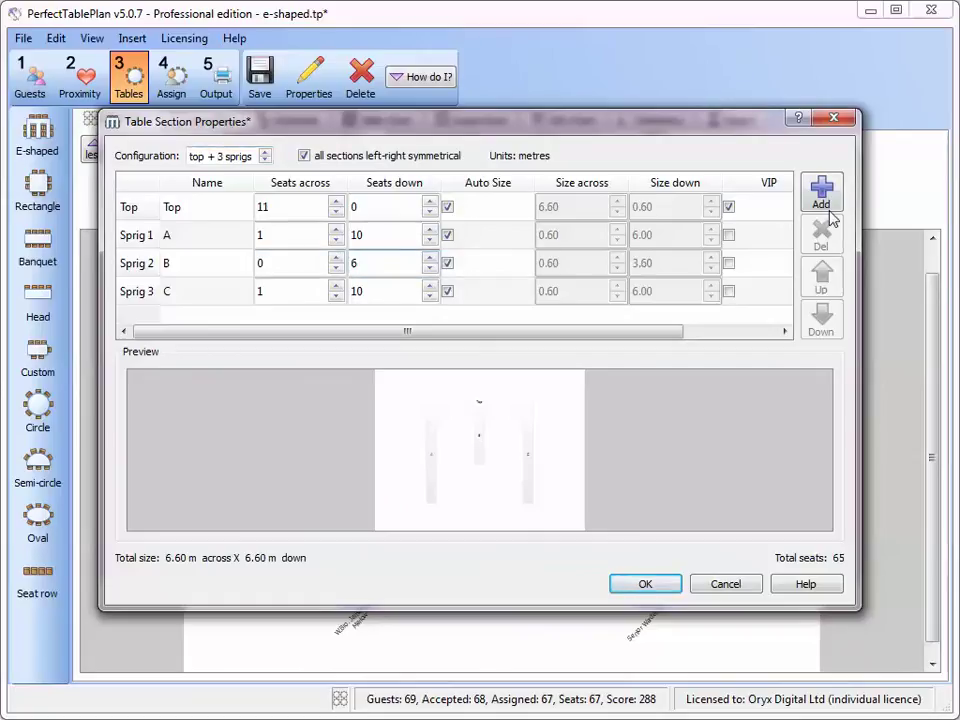
{"action": "left_click", "coordinate": [824, 193]}
{"action": "left_click", "coordinate": [824, 193]}
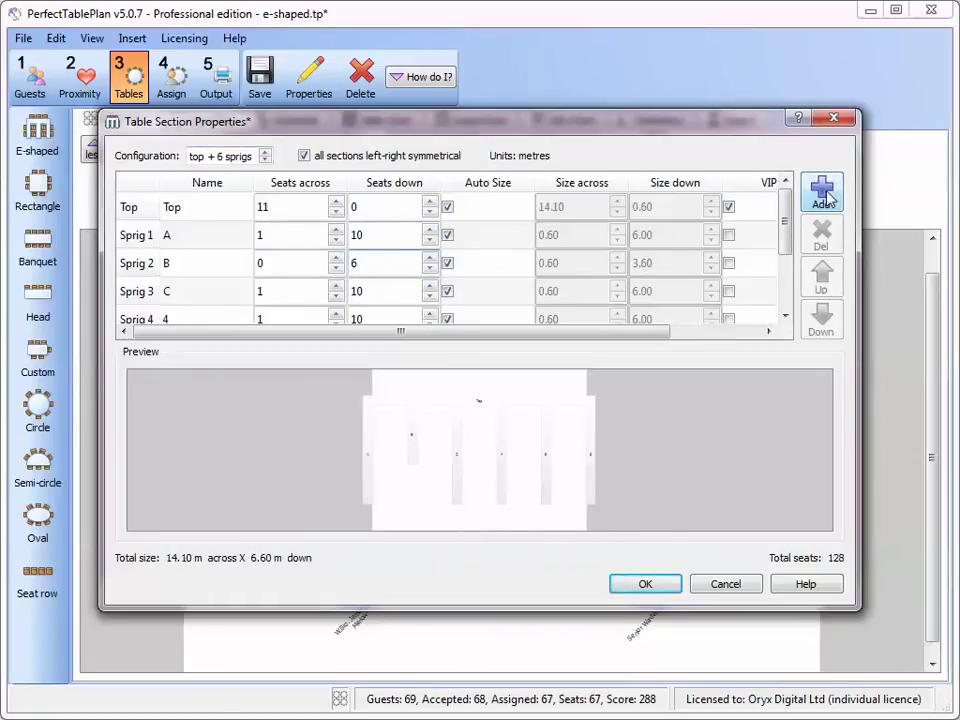
Set sprig B to 10 seats down and accept the section and table property changes.
{"action": "double_click", "coordinate": [370, 262]}
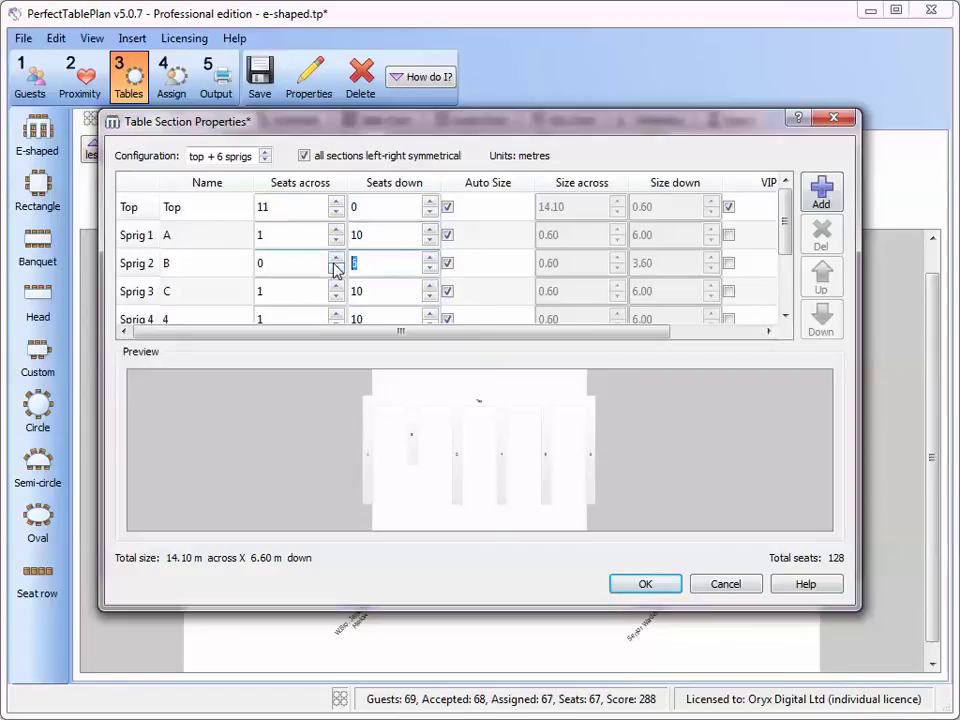
{"action": "type", "text": "10"}
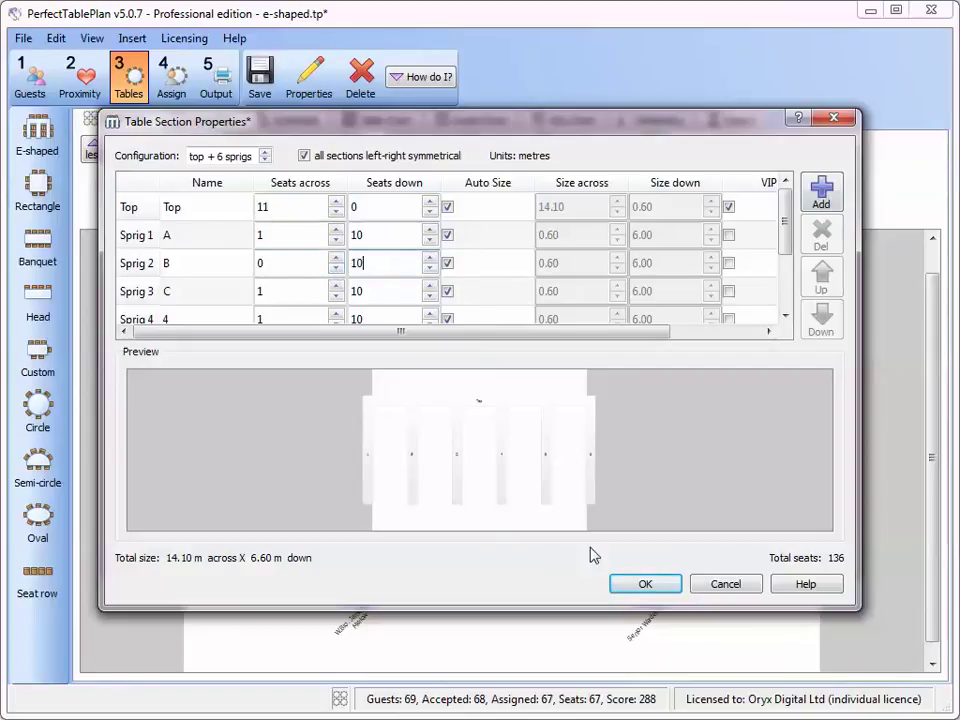
{"action": "left_click", "coordinate": [645, 584]}
{"action": "left_click", "coordinate": [565, 542]}
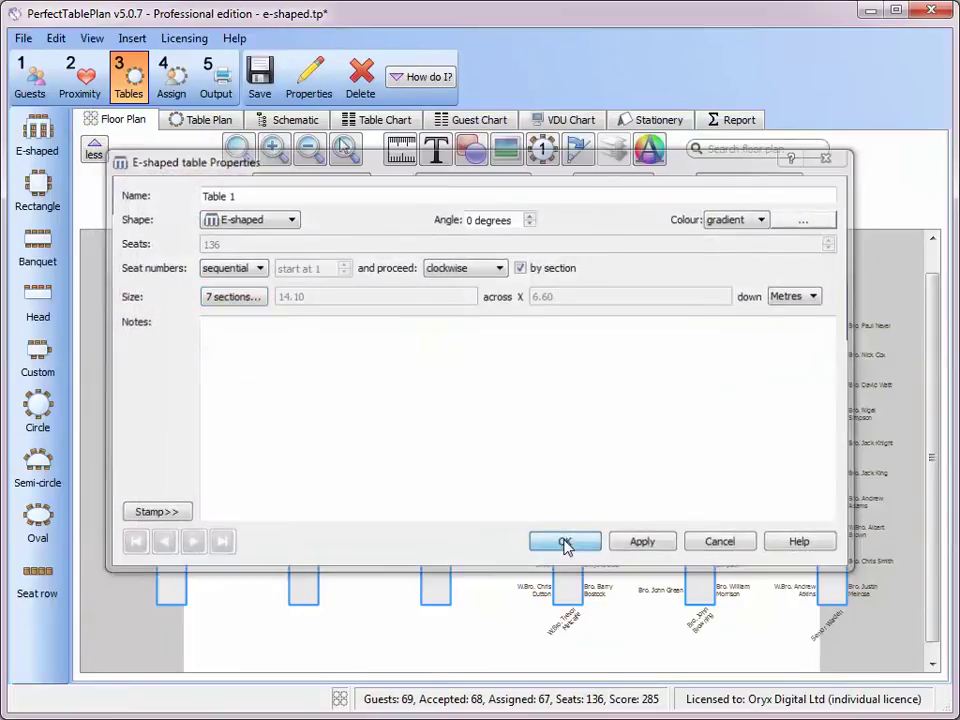